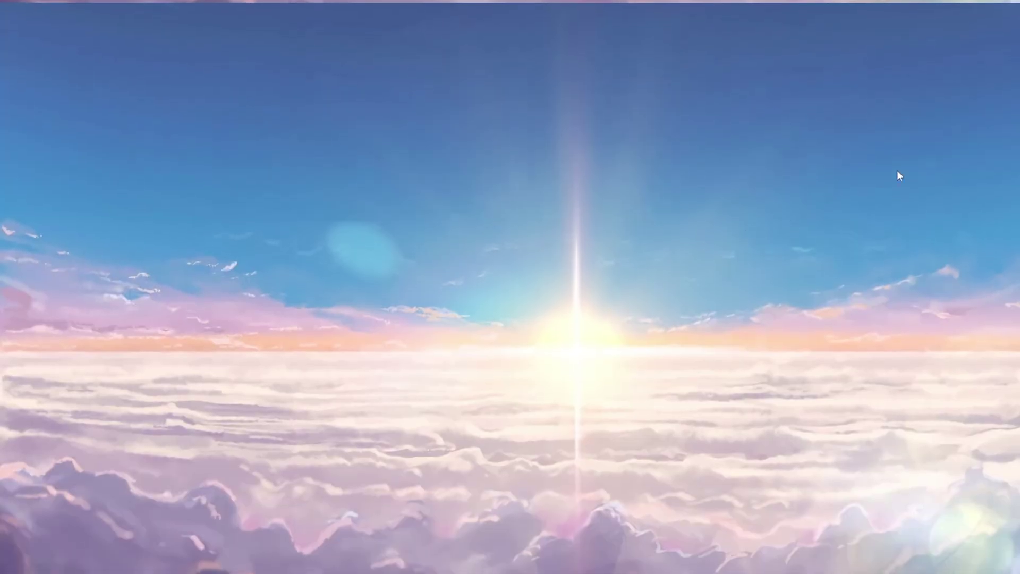
Launch Performance Monitor by searching 'pe' from the Start menu
key("super")
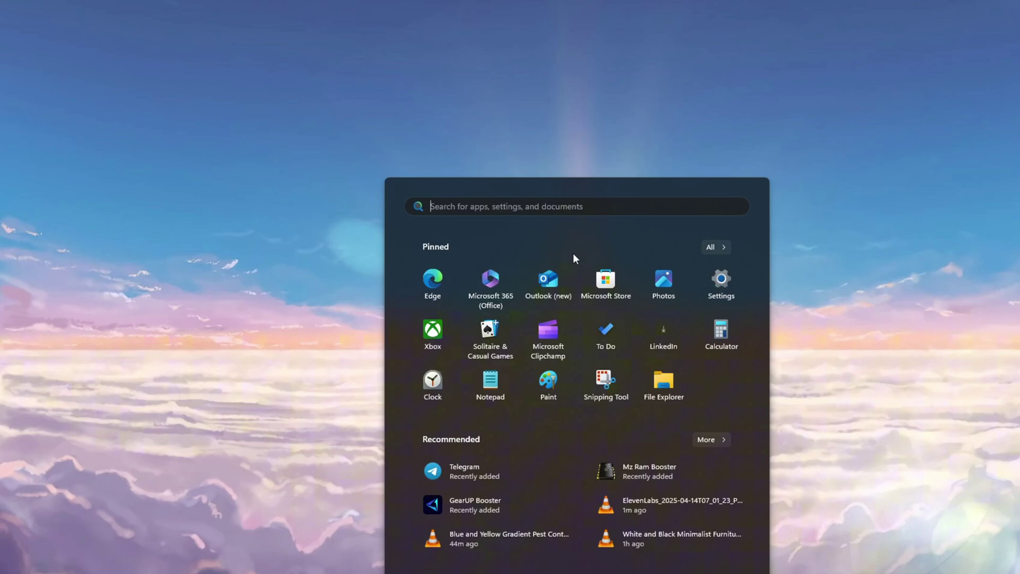
type("per")
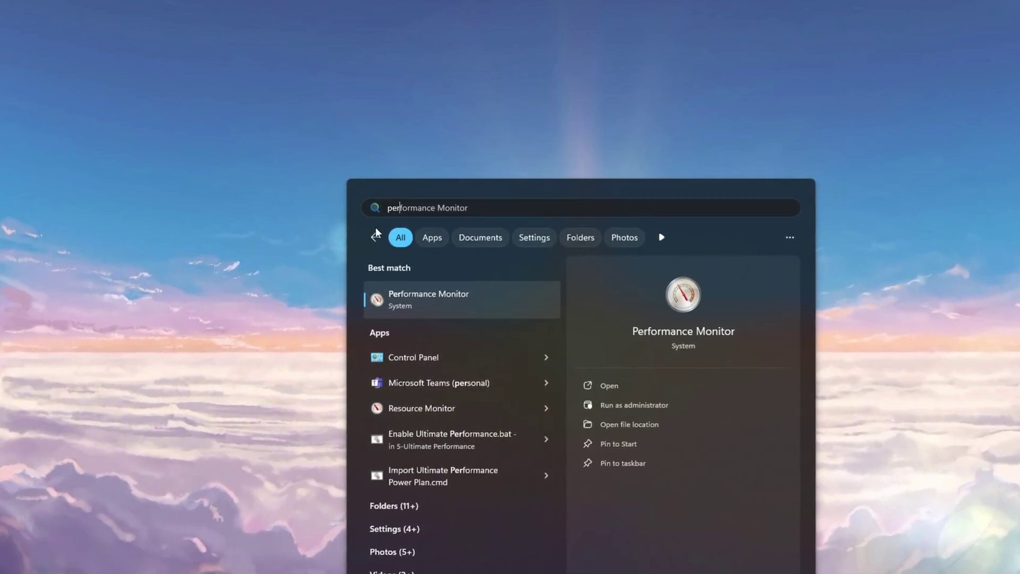
left_click(480, 315)
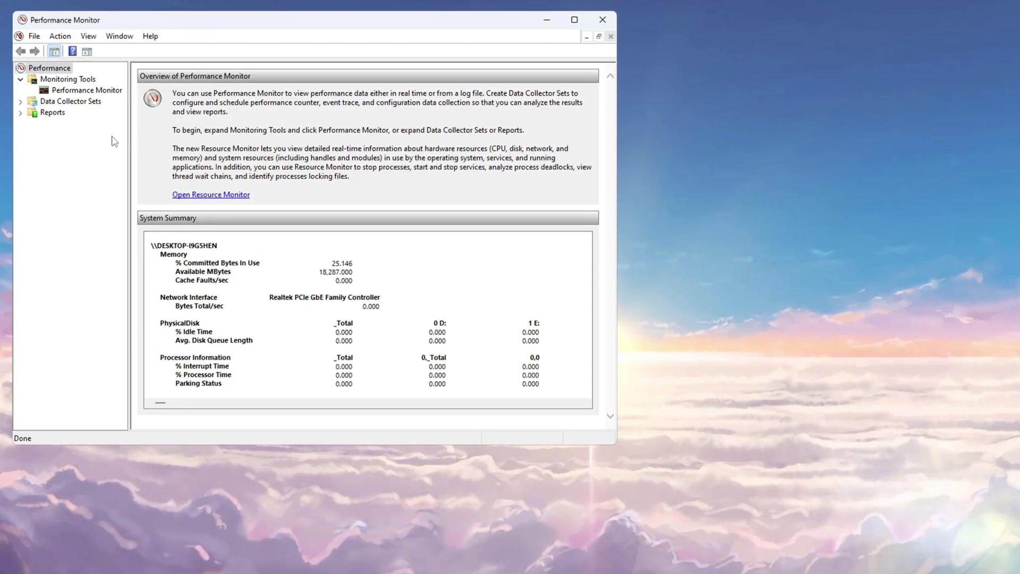
Start a manually created User Defined data collector set named 'CPU Boost' logging performance counters
left_click(43, 102)
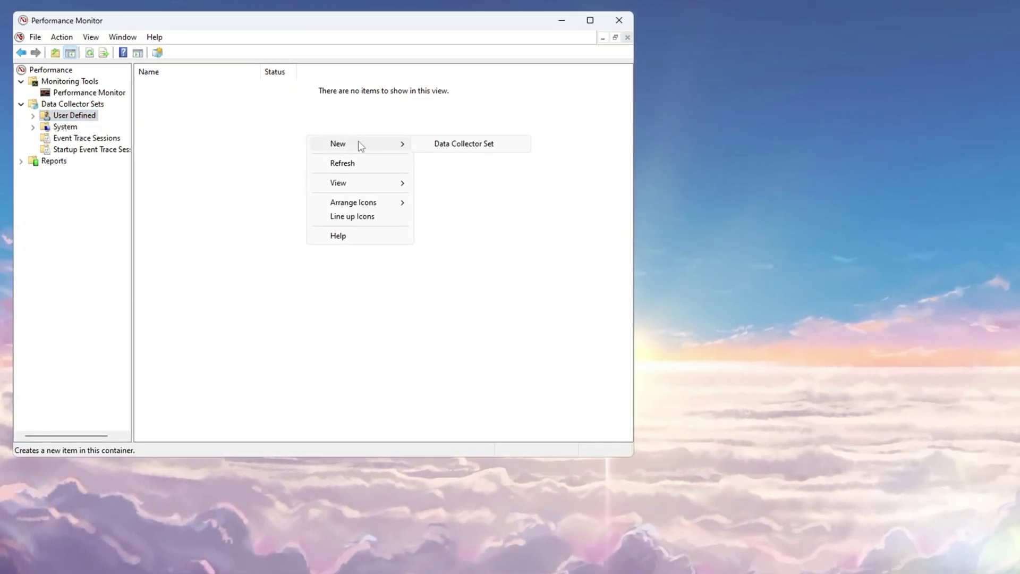
left_click(466, 144)
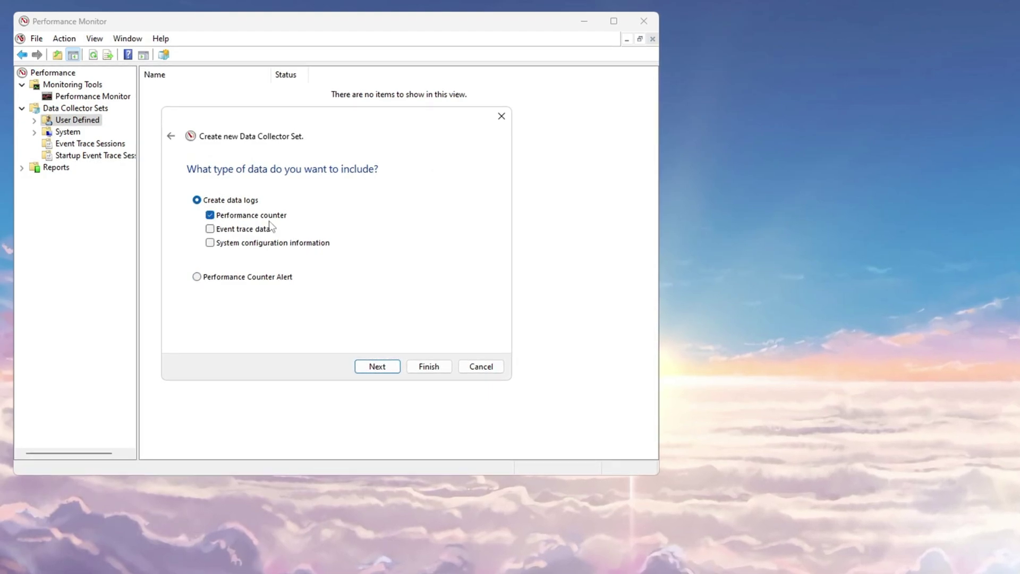
Add the Processor counter for instance 15 and finish the CPU Boost collector set
left_click(374, 371)
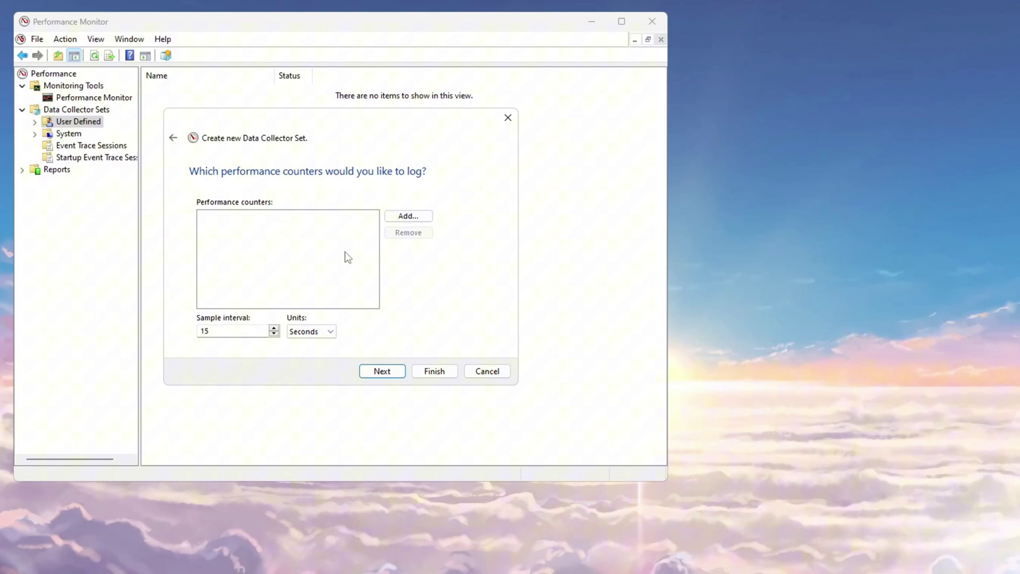
left_click(420, 217)
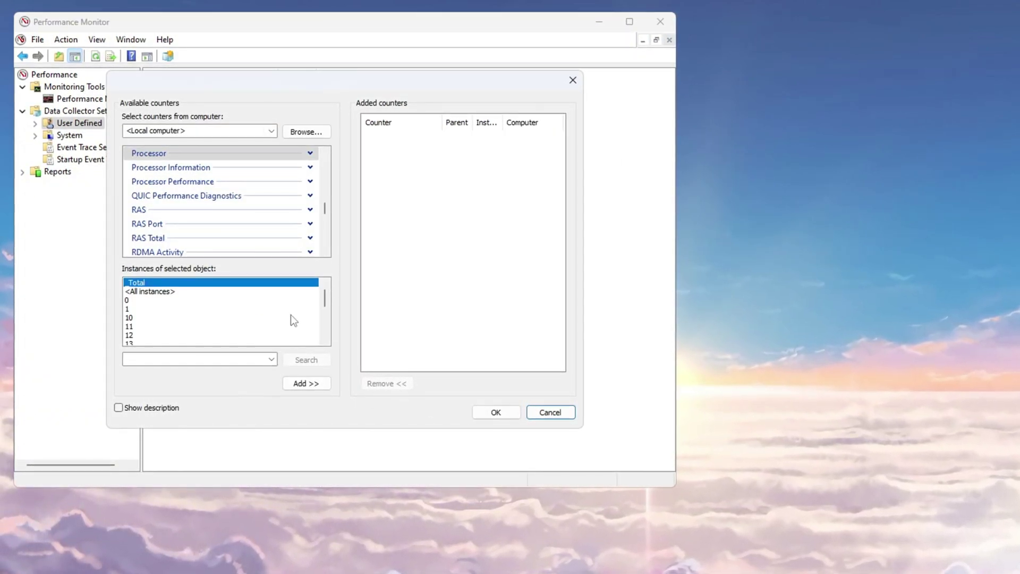
left_click(202, 155)
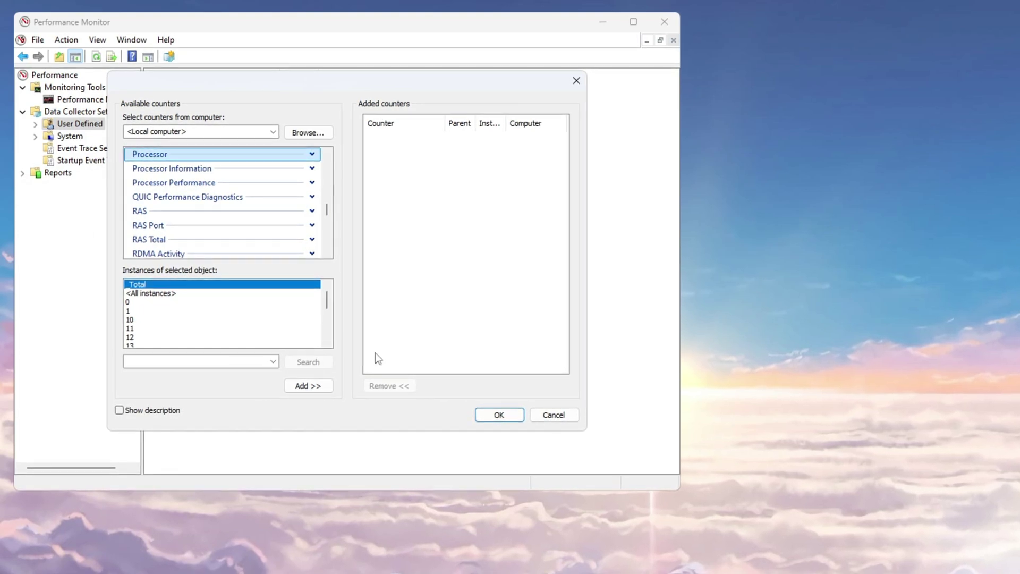
scroll(220, 303, "down", 3)
scroll(215, 317, "up", 2)
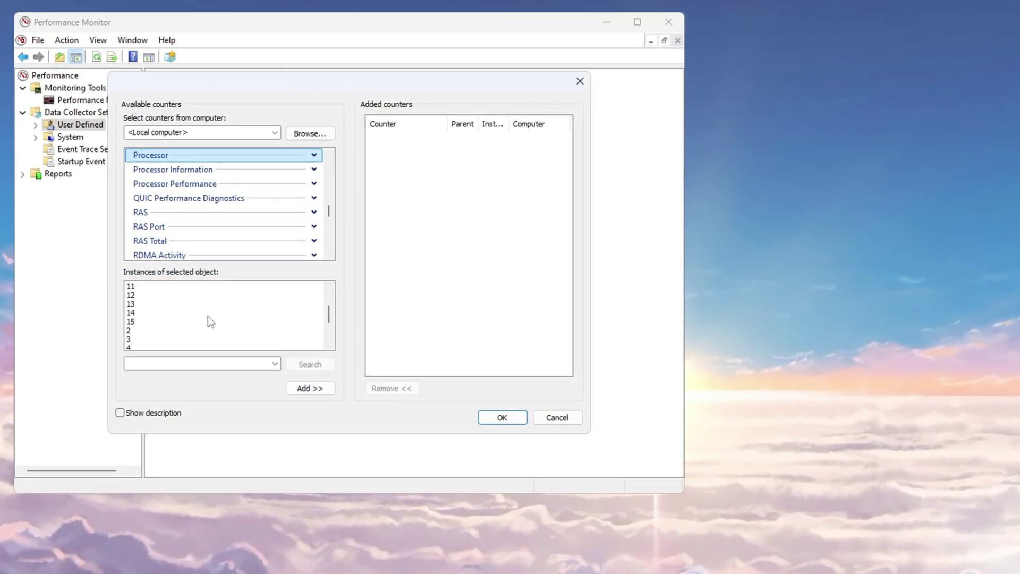
left_click(133, 321)
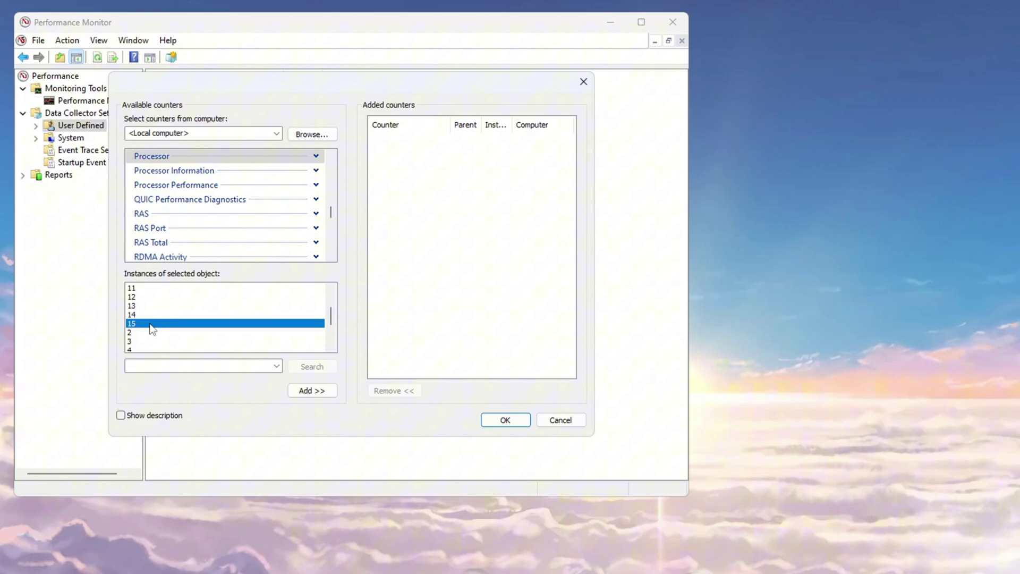
scroll(152, 329, "up", 2)
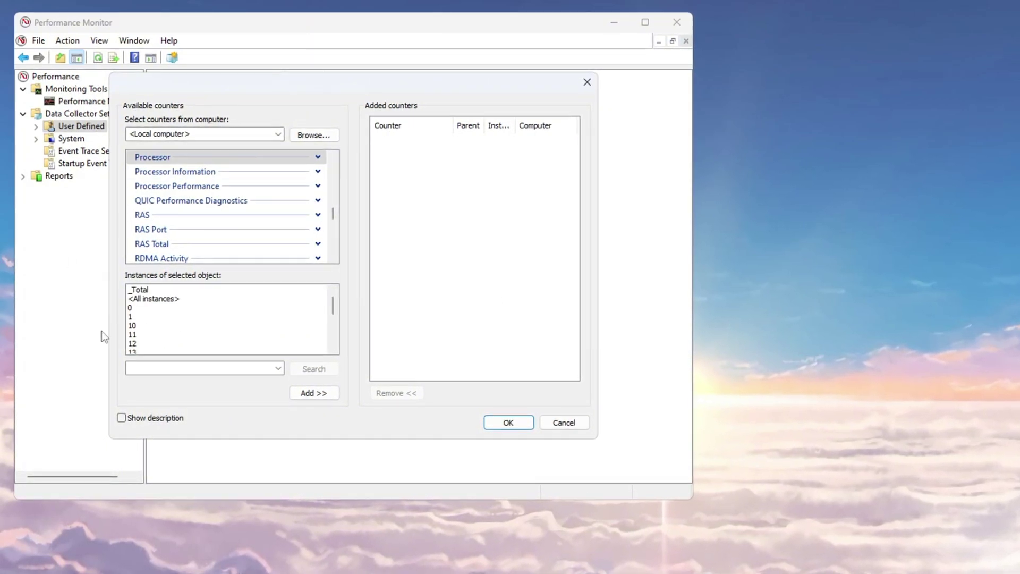
scroll(259, 330, "down", 4)
scroll(165, 330, "up", 4)
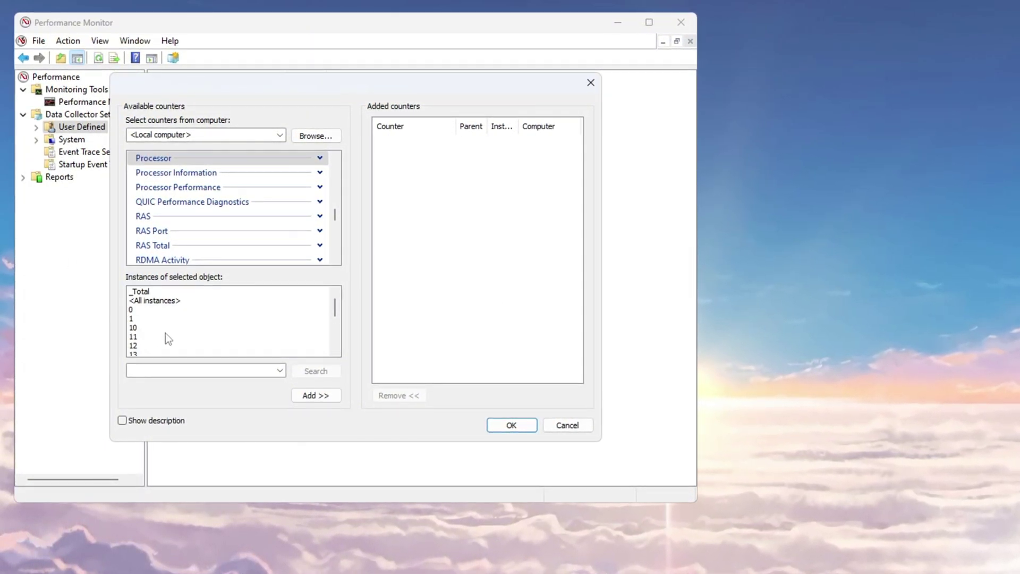
left_click(504, 428)
left_click(459, 396)
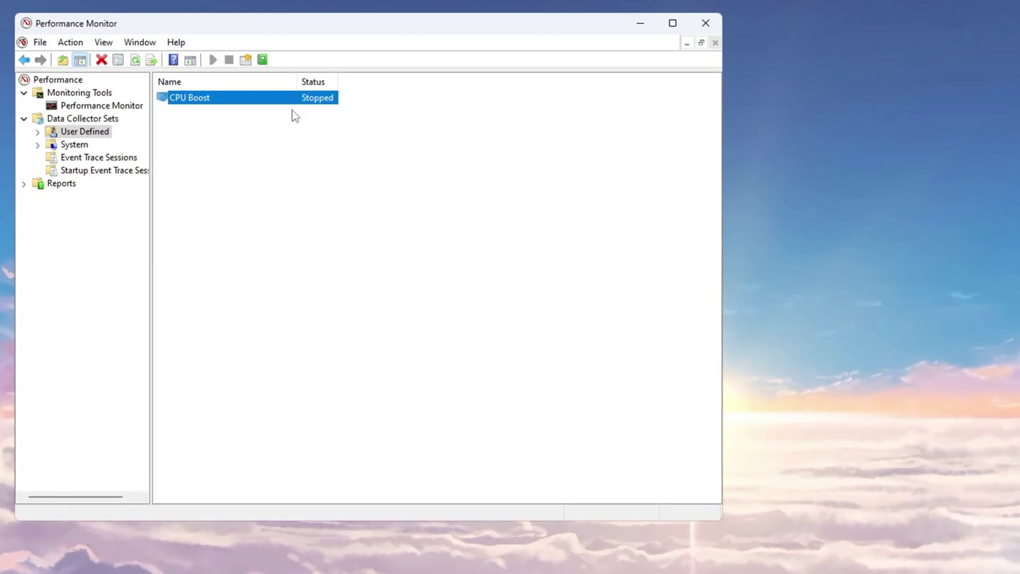
Open the CPU Boost set to display its DataCollector01 collector
key("Return")
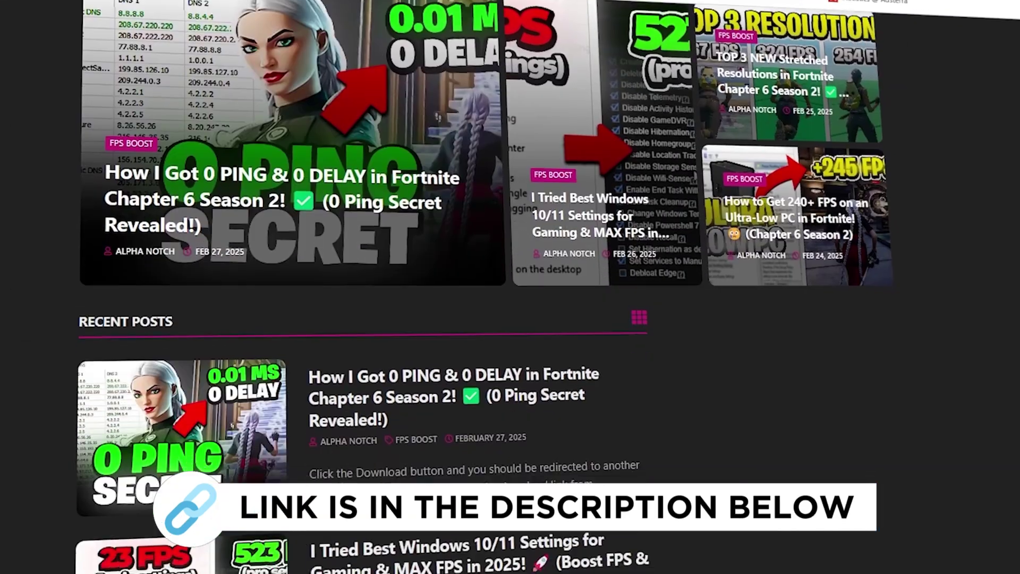
scroll(362, 287, "down", 8)
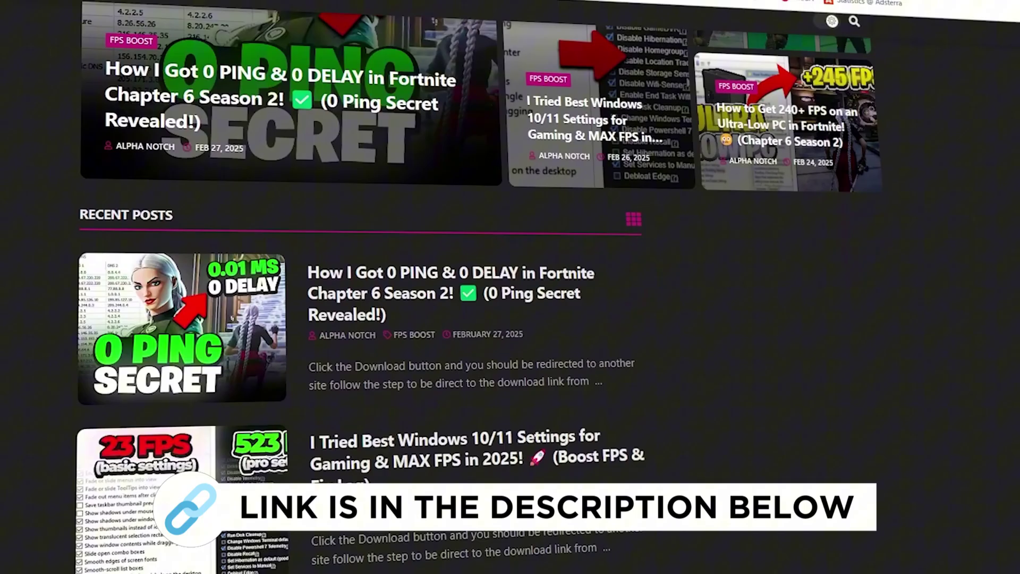
scroll(362, 287, "down", 8)
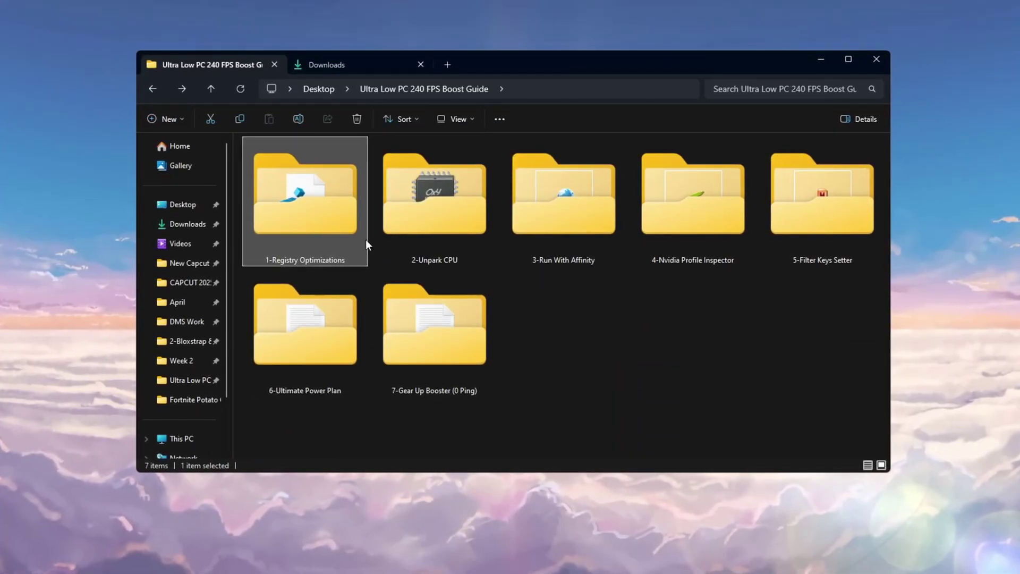
Review the five .reg files in 1-Registry Optimizations, such as CPU Priority and SFIO Priority
double_click(320, 216)
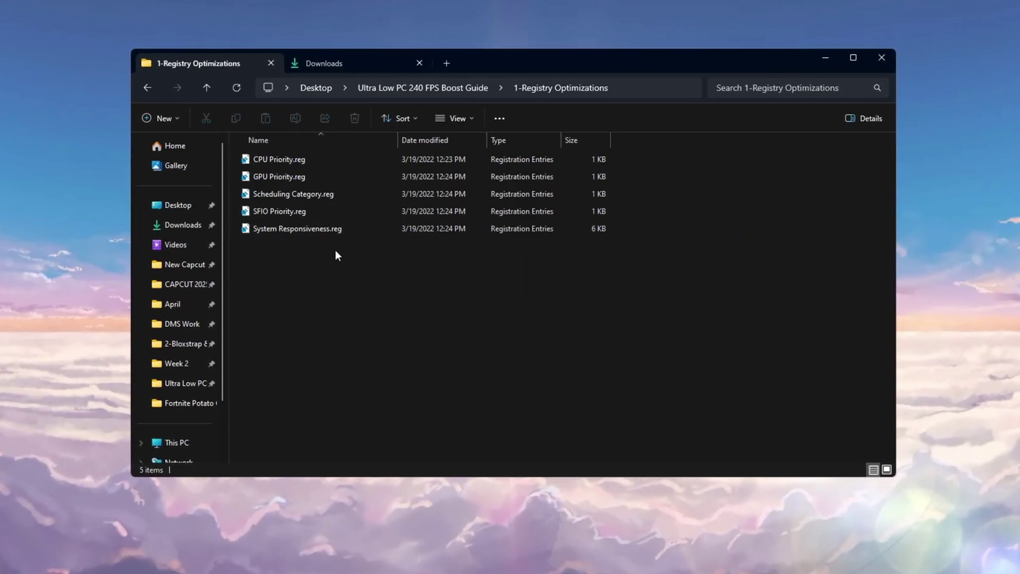
left_click_drag(336, 250, 454, 145)
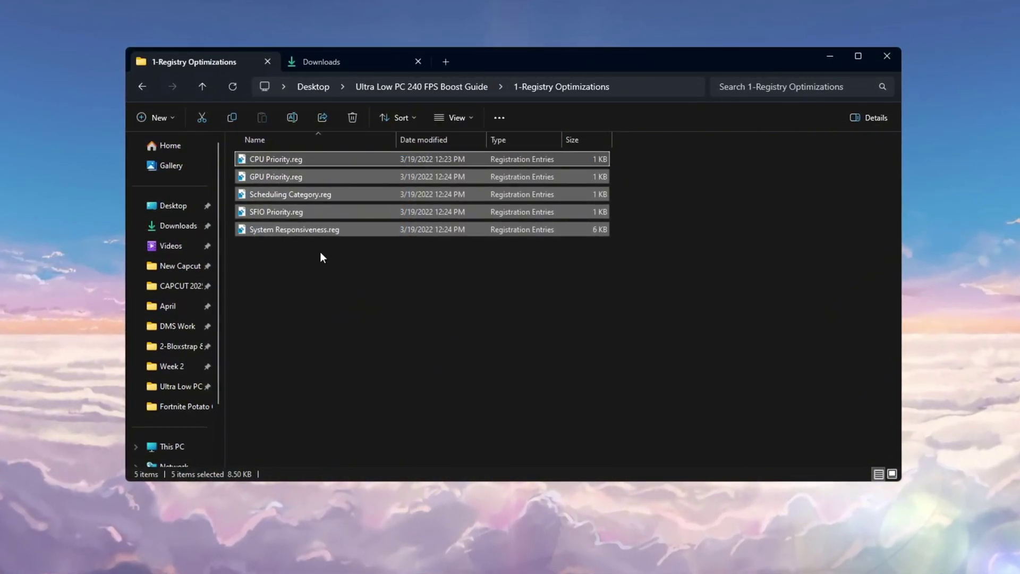
left_click(282, 159)
left_click(255, 195)
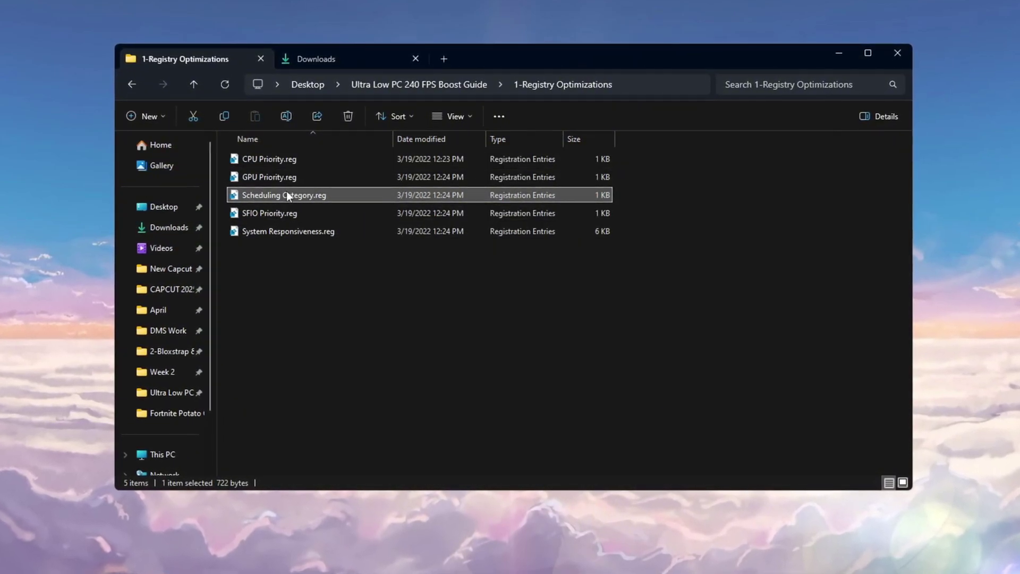
left_click(248, 213)
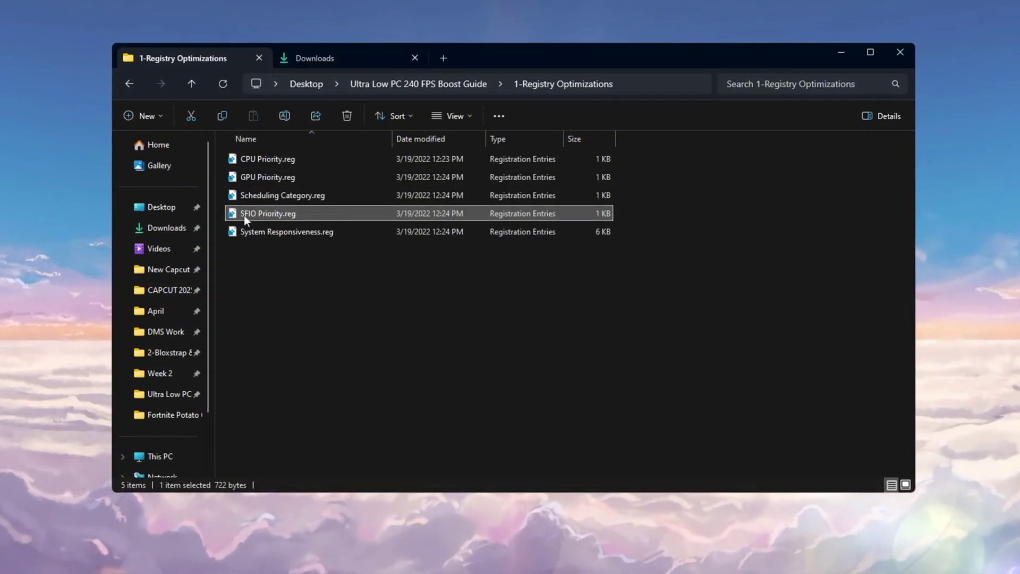
left_click(282, 235)
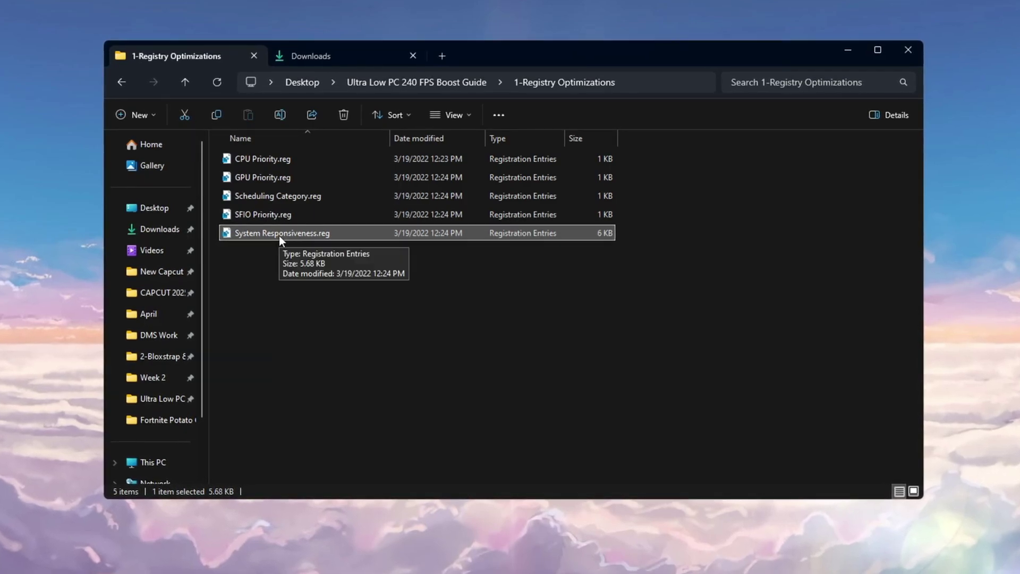
left_click_drag(266, 277, 420, 159)
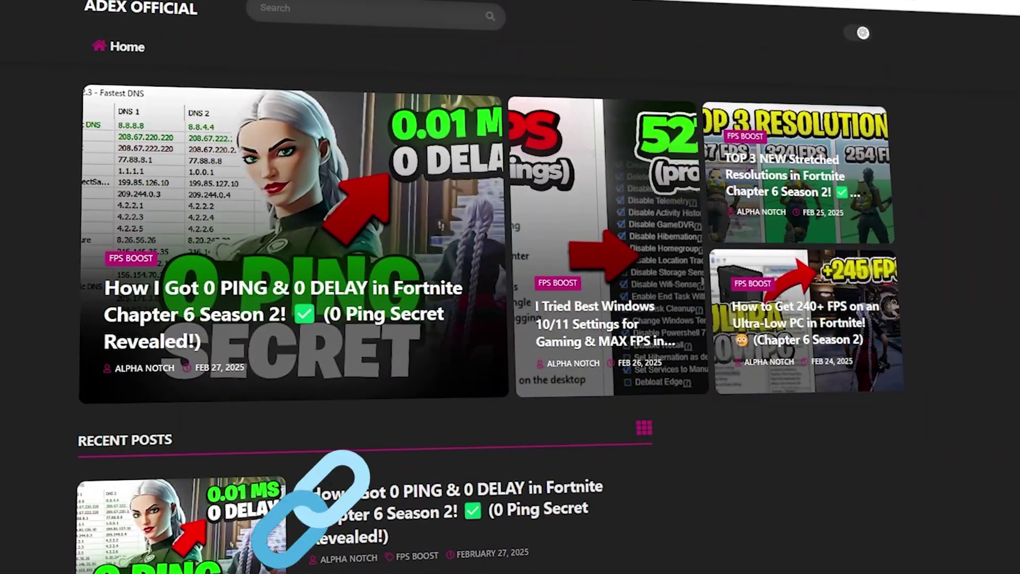
scroll(510, 287, "down", 7)
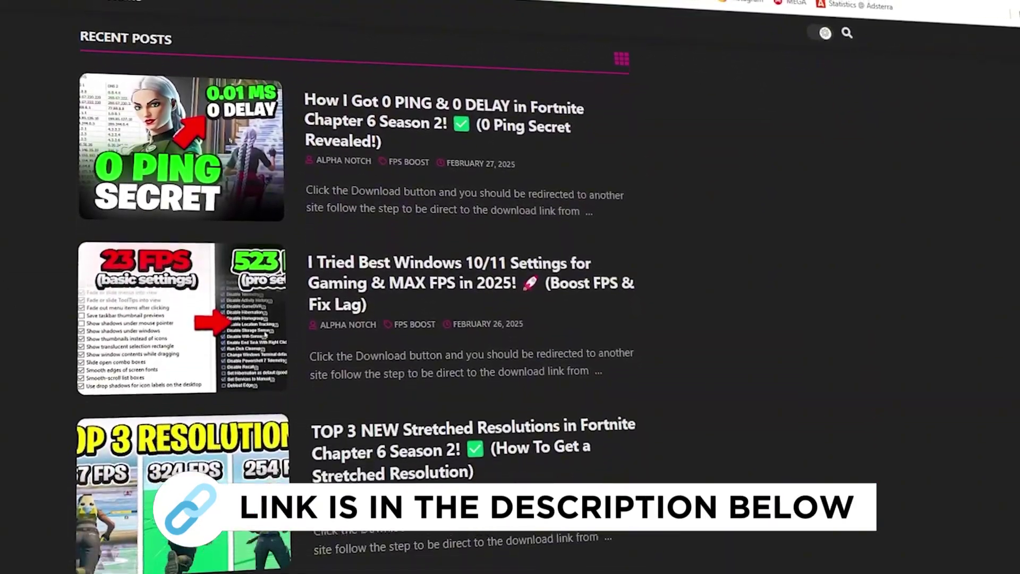
scroll(510, 287, "down", 8)
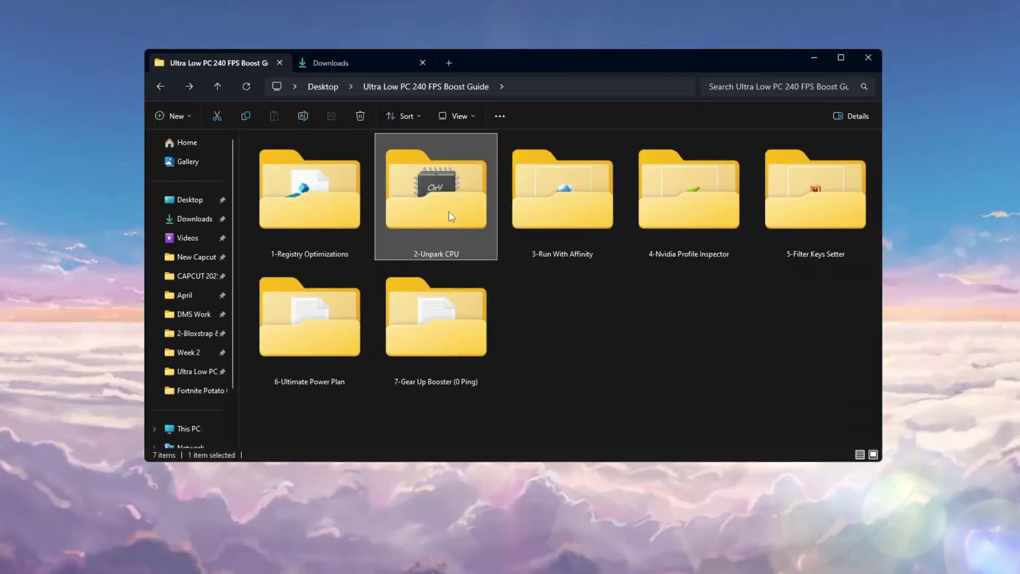
Run UnparkCpu.exe from the 2-Unpark CPU folder as administrator
double_click(448, 209)
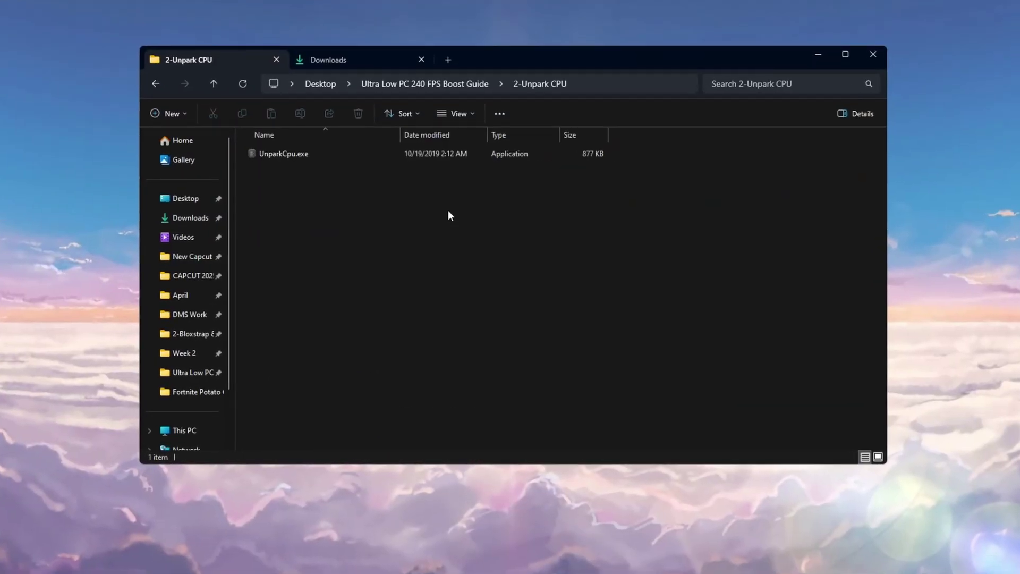
left_click(284, 151)
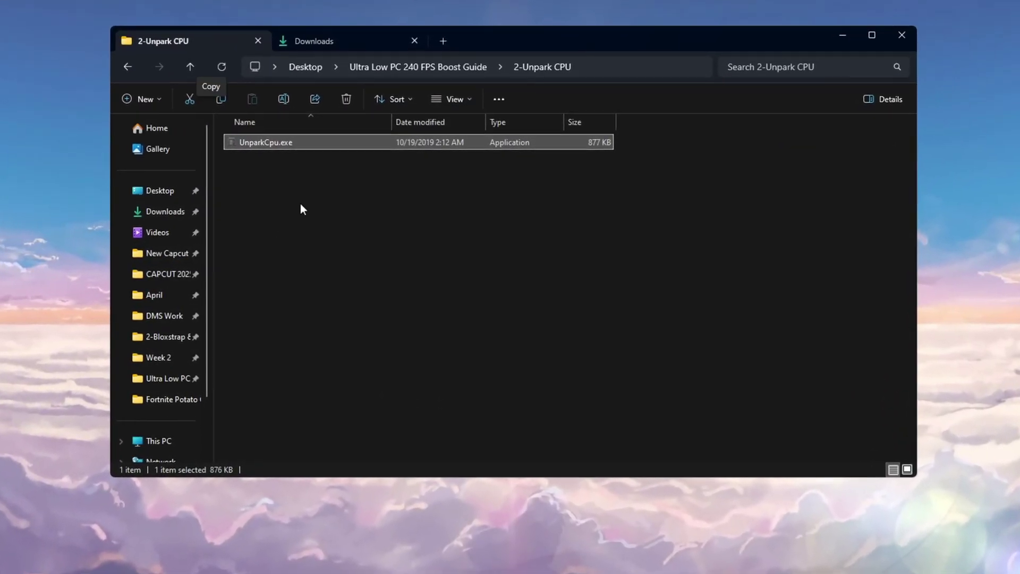
right_click(303, 133)
left_click(357, 220)
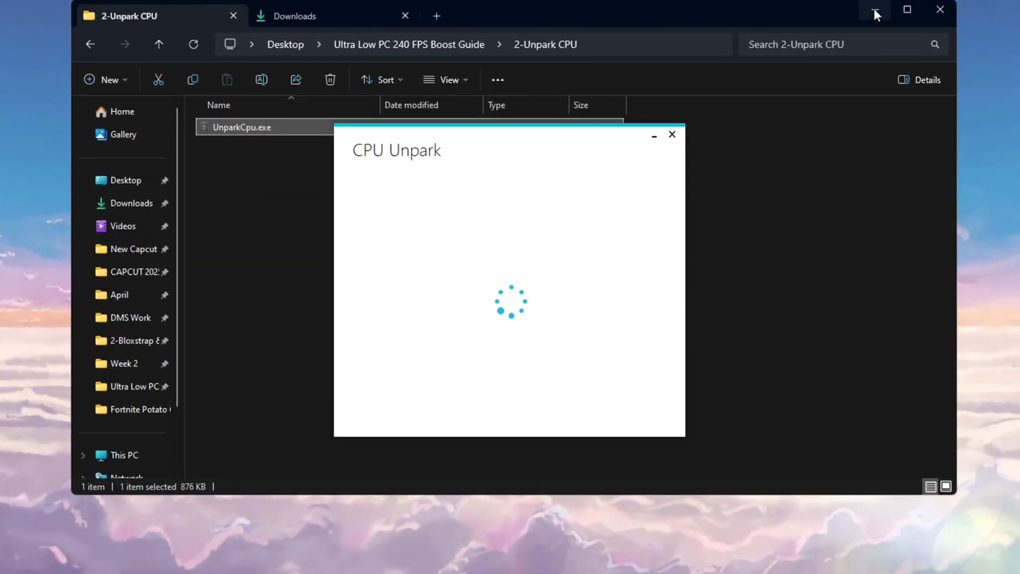
Unpark all 16 CPU cores in CPU Unpark and dismiss the changes-applied message
left_click(875, 12)
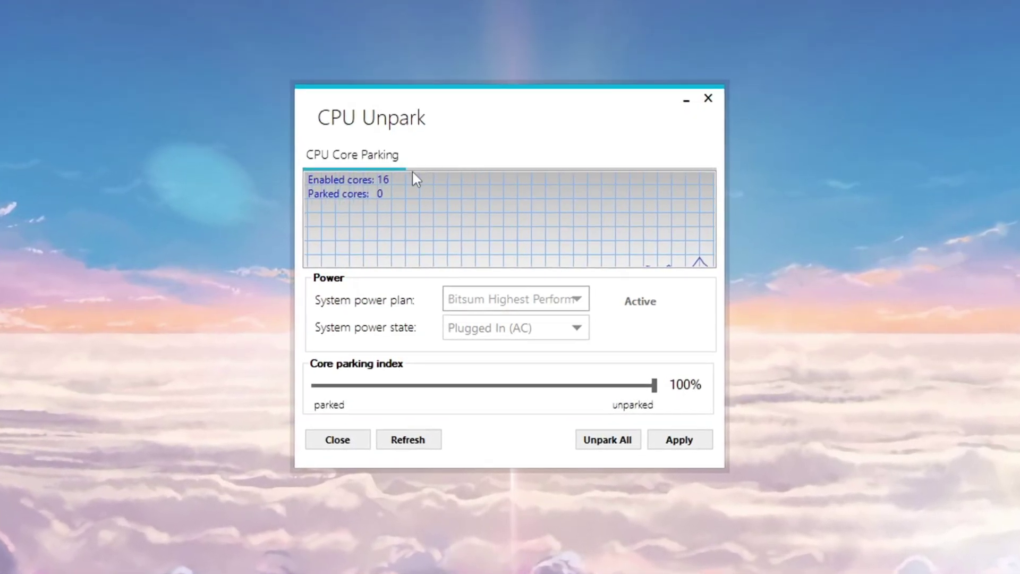
left_click(594, 449)
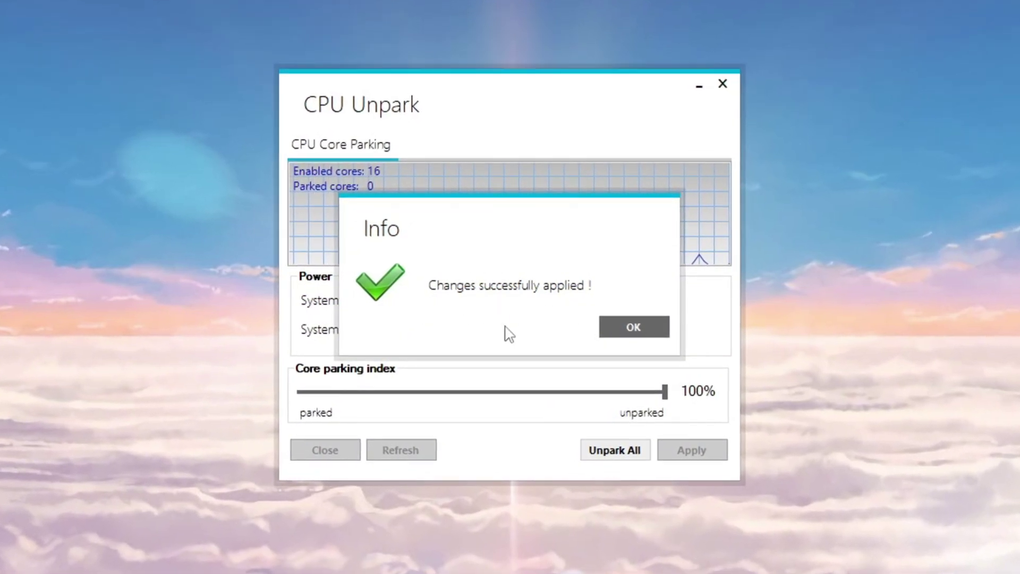
left_click(637, 328)
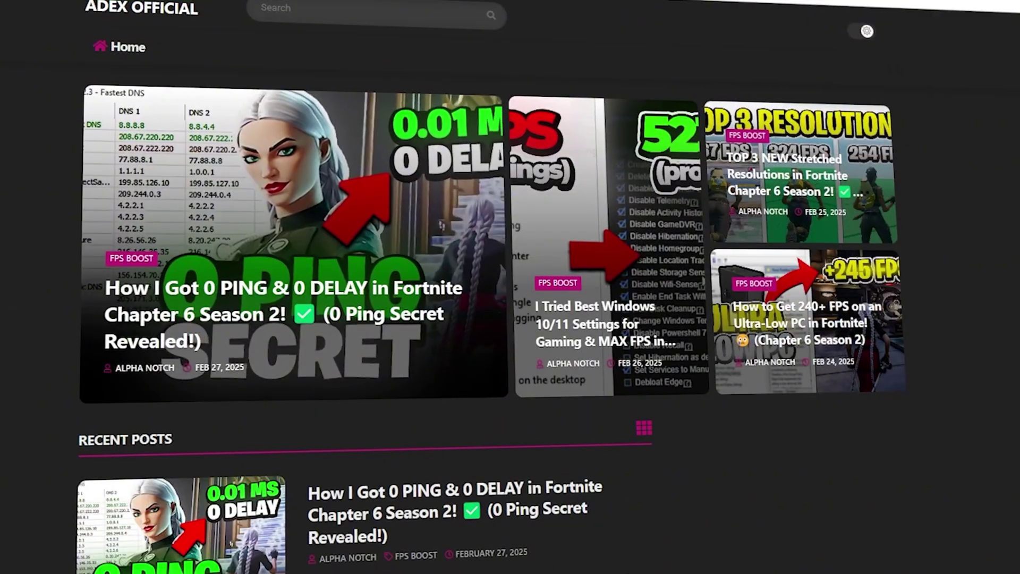
scroll(478, 266, "down", 6)
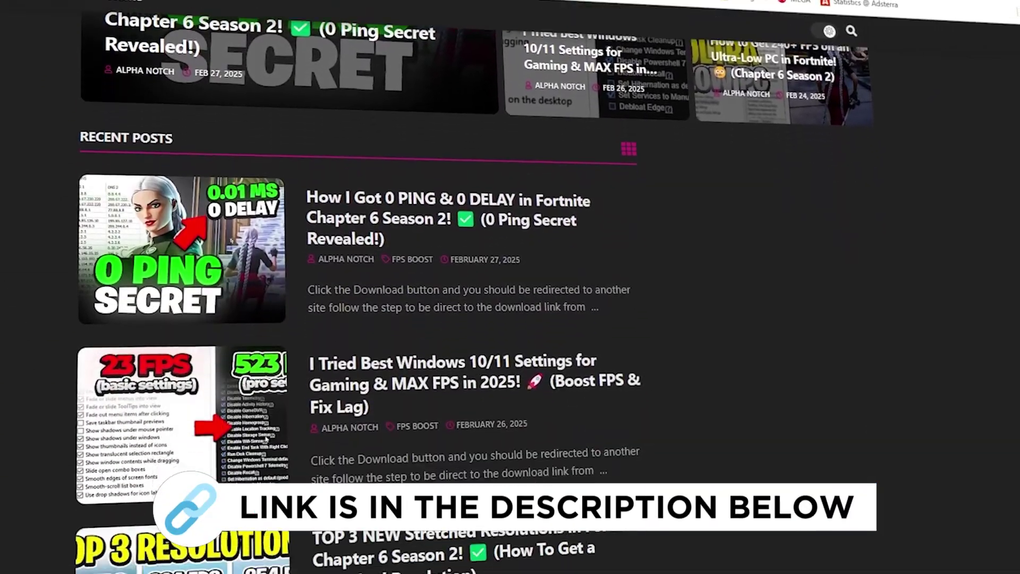
scroll(478, 266, "down", 8)
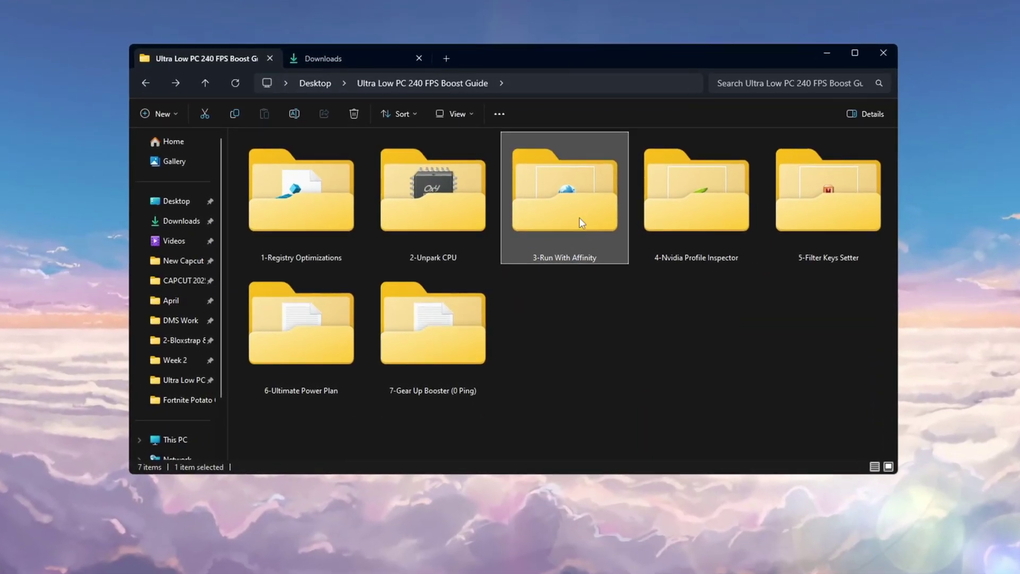
Launch RunWithAffinity.exe from the 3-Run With Affinity folder and minimize Explorer
double_click(577, 223)
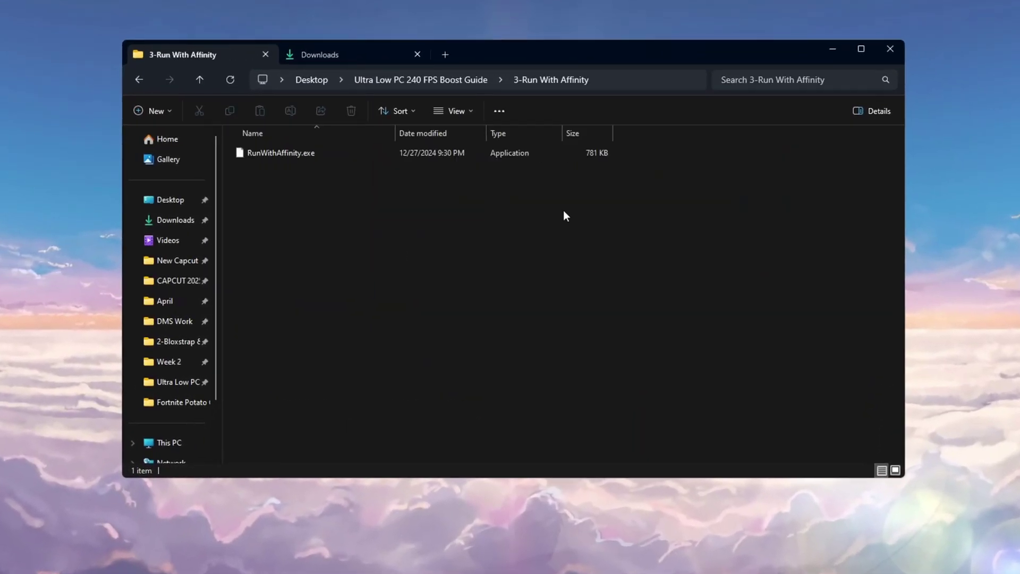
left_click(301, 145)
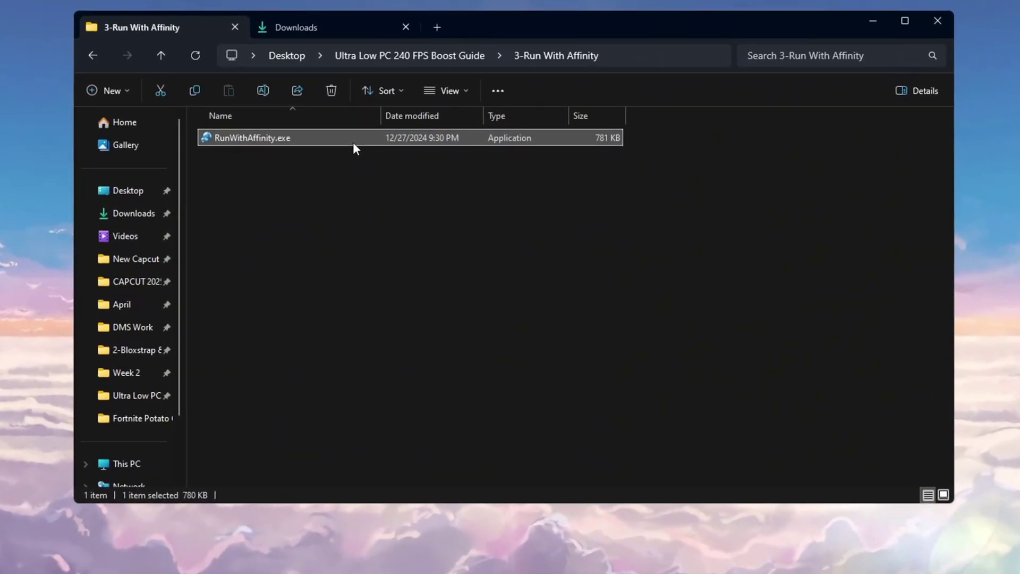
double_click(355, 148)
left_click(874, 21)
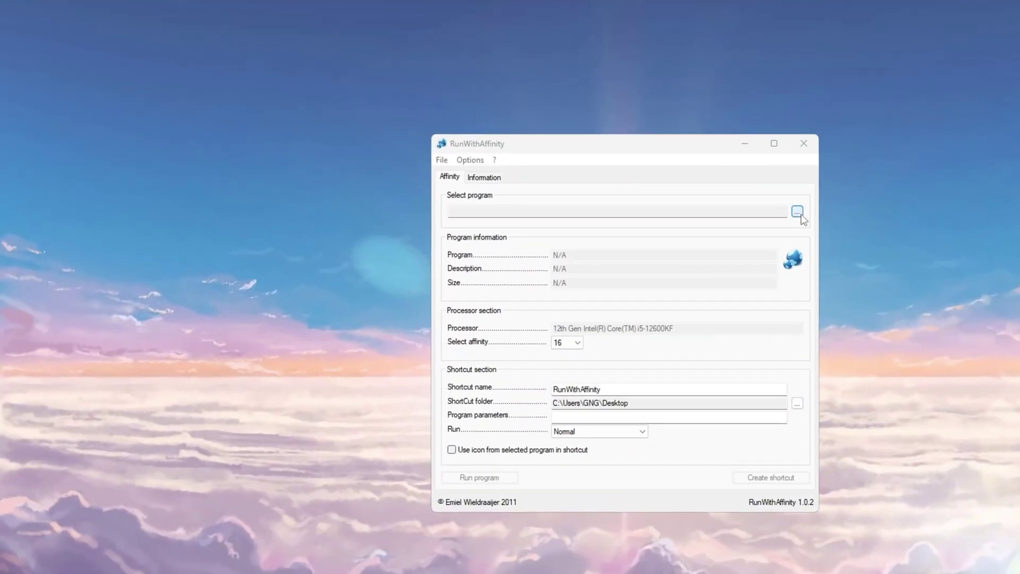
Create a FortniteLauncher.exe desktop shortcut with affinity 16 and Maximized run mode
left_click(727, 140)
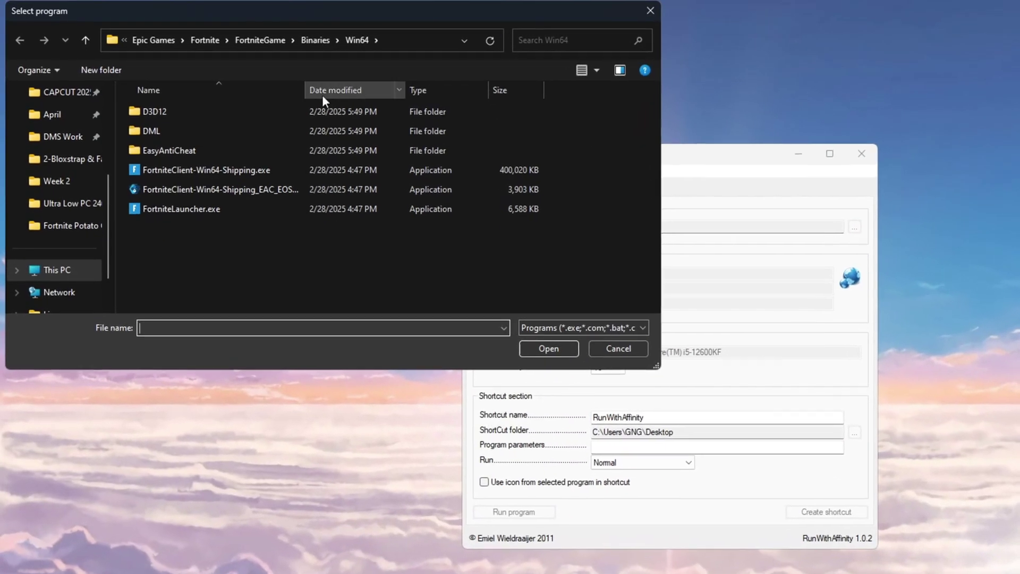
left_click(330, 209)
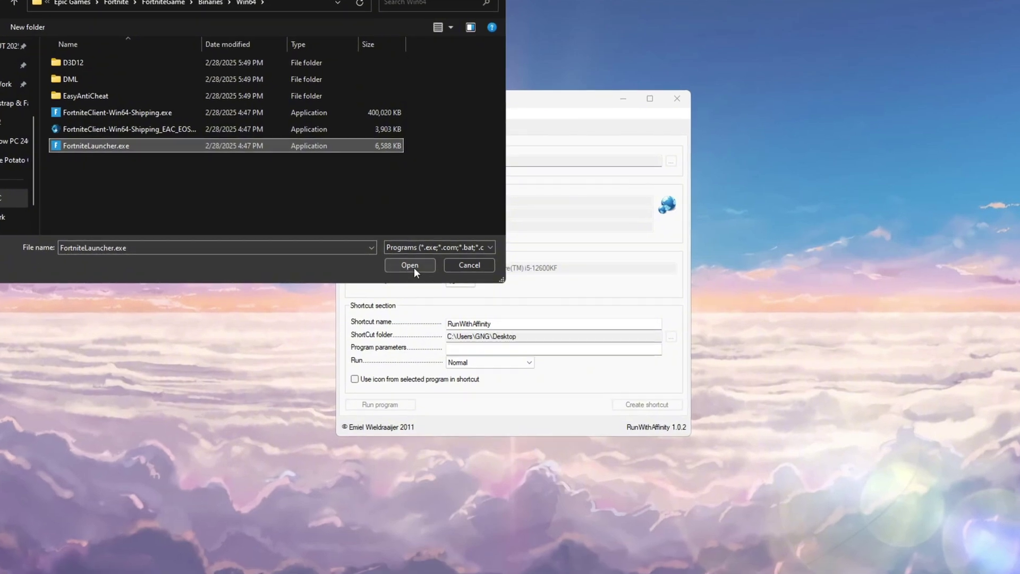
left_click(411, 277)
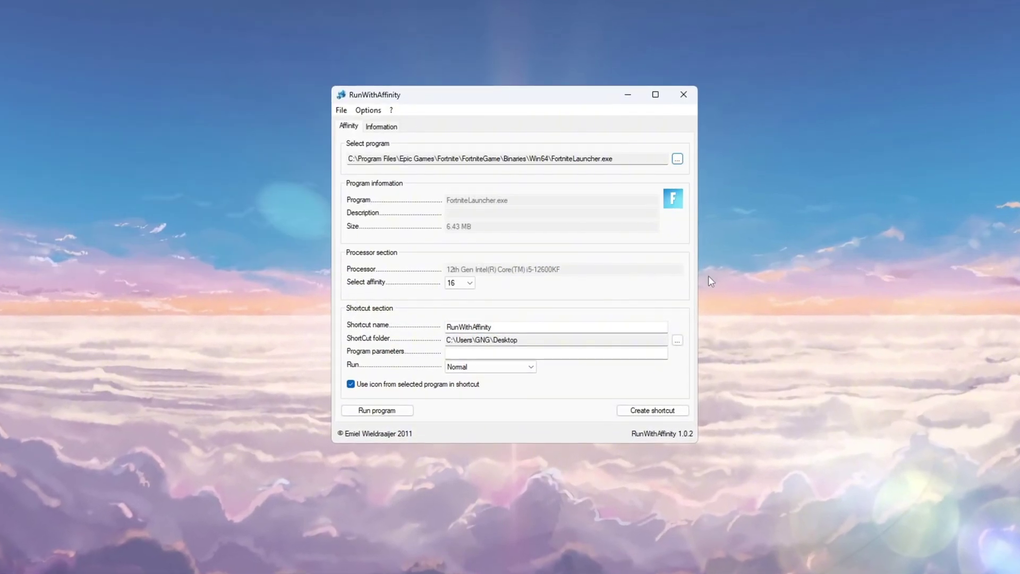
left_click(469, 282)
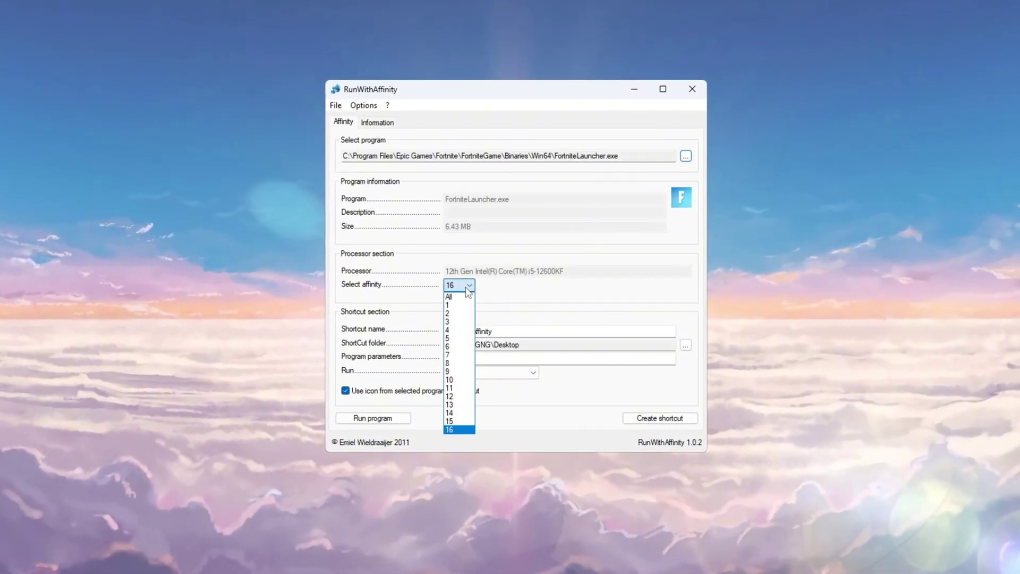
left_click(461, 430)
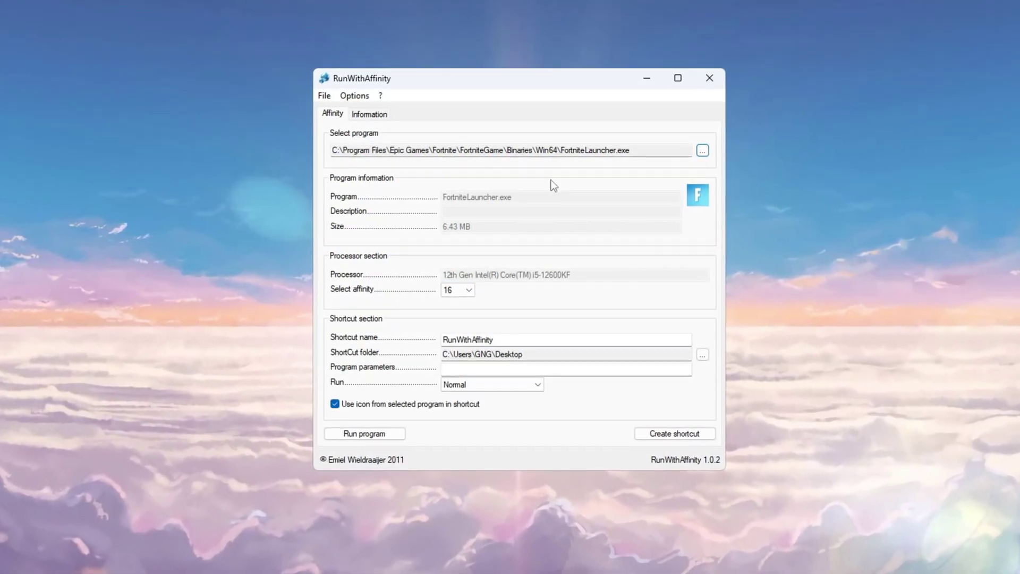
left_click(450, 386)
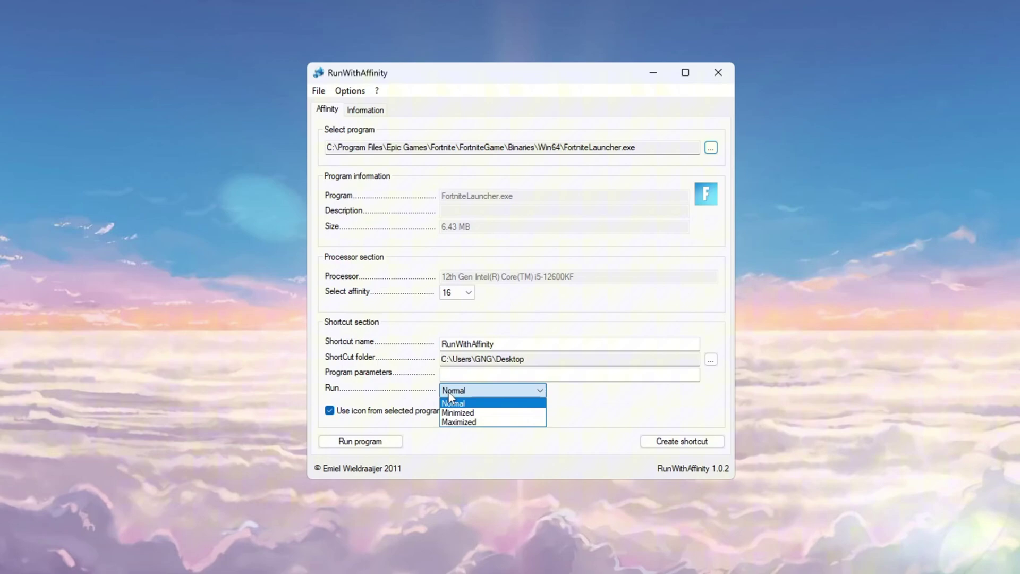
left_click(456, 422)
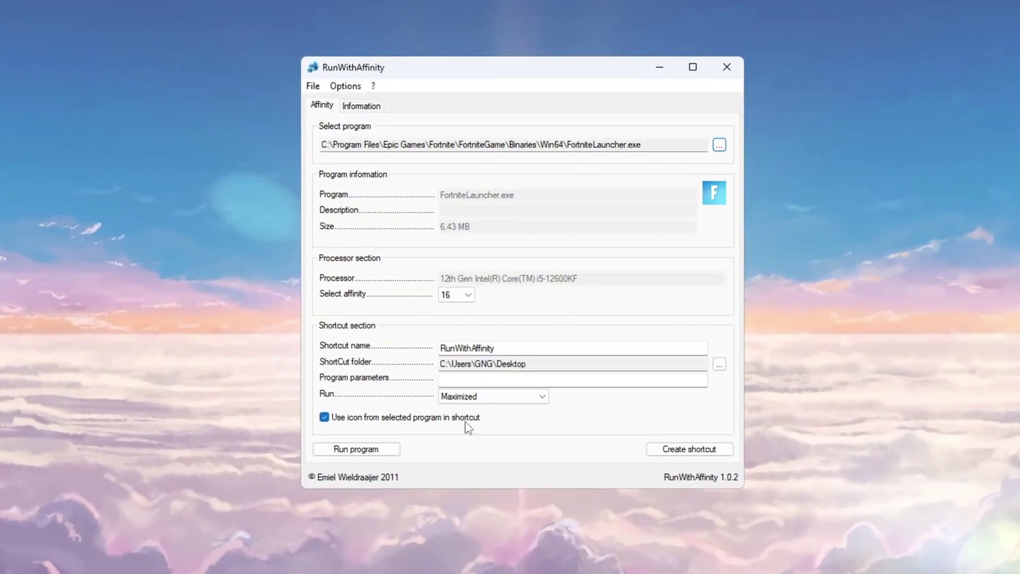
left_click(685, 450)
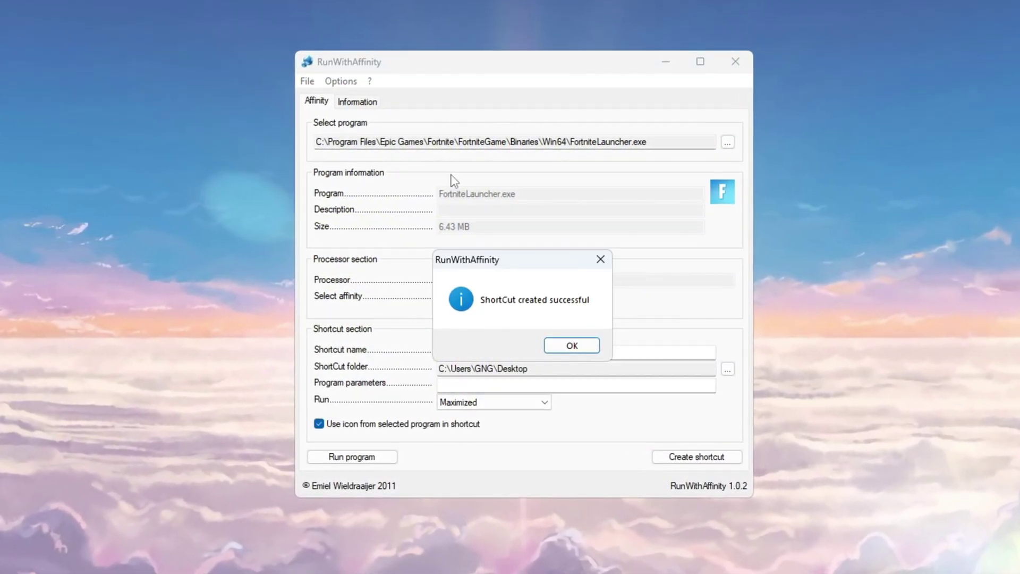
left_click(572, 346)
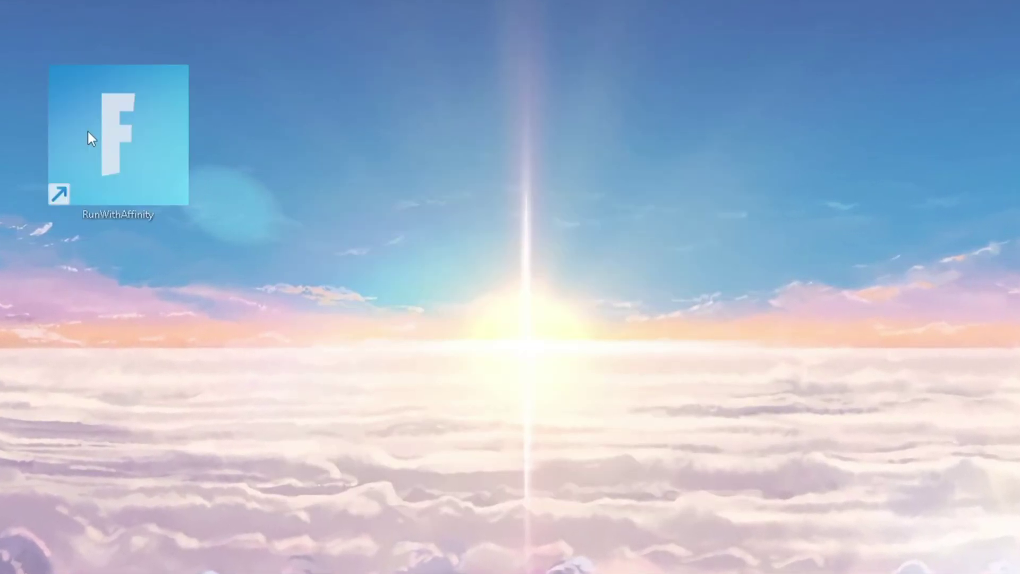
Move the new shortcut to the desktop centre and open the 4-Nvidia Profile Inspector folder
left_click_drag(91, 137, 417, 140)
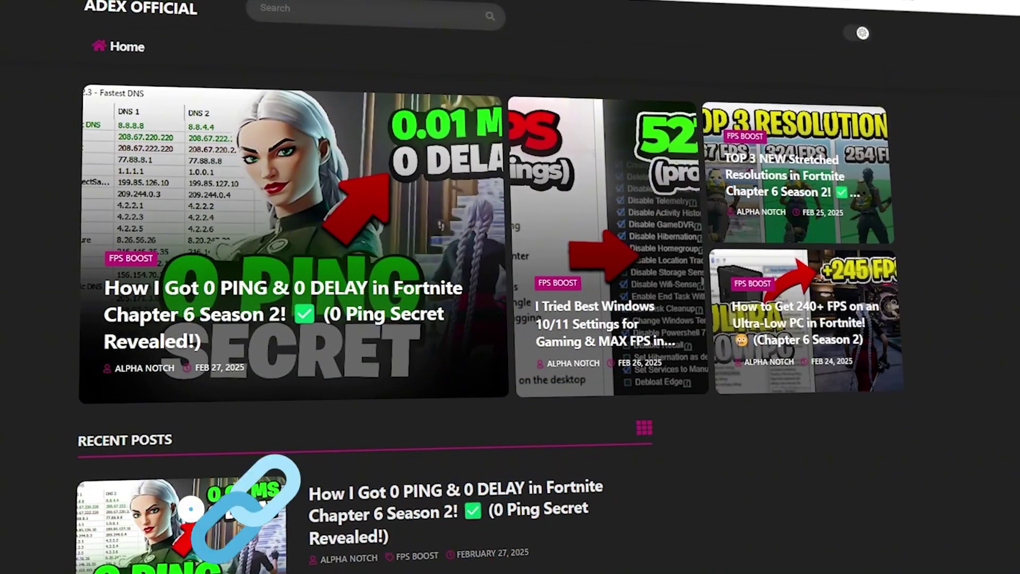
scroll(361, 287, "down", 8)
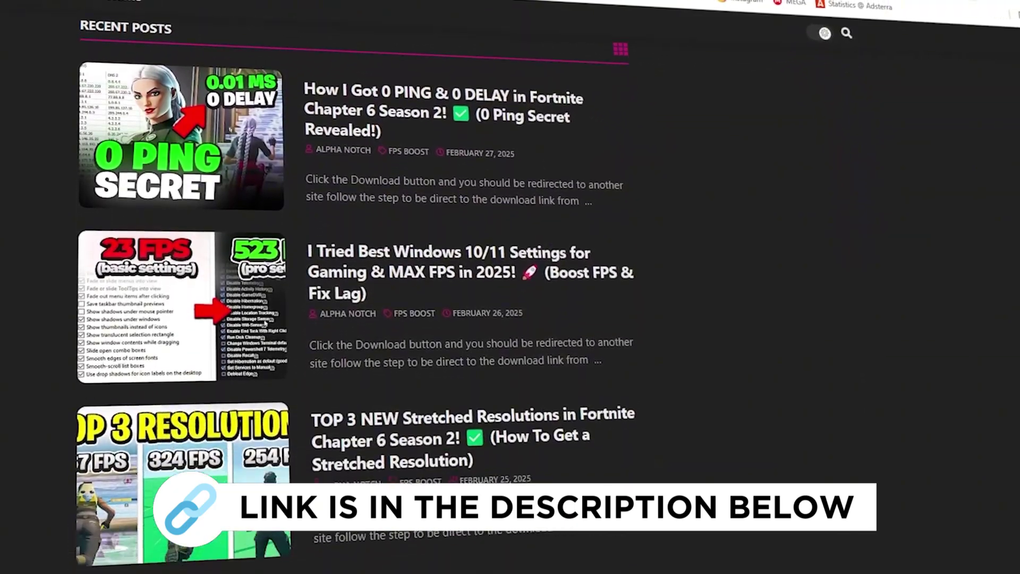
scroll(510, 287, "down", 6)
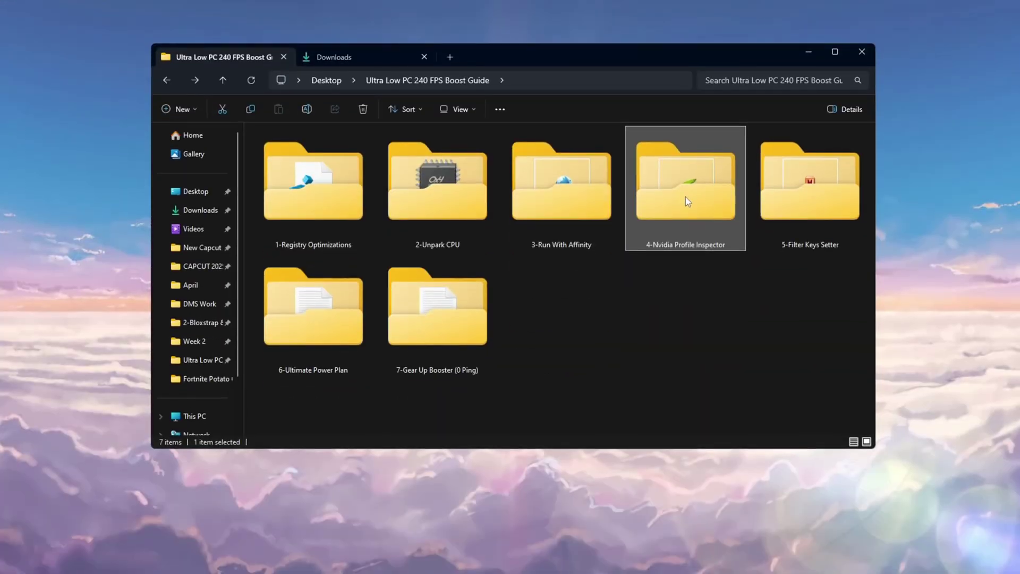
double_click(686, 197)
left_click(362, 148)
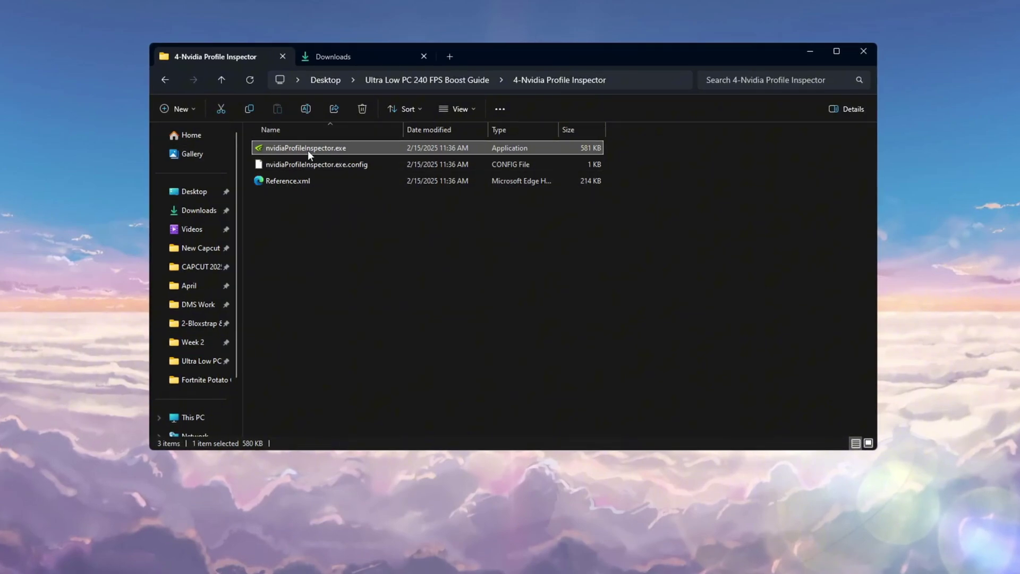
Launch NVIDIA Profile Inspector and load the Fortnite profile by searching 'fort'
double_click(286, 147)
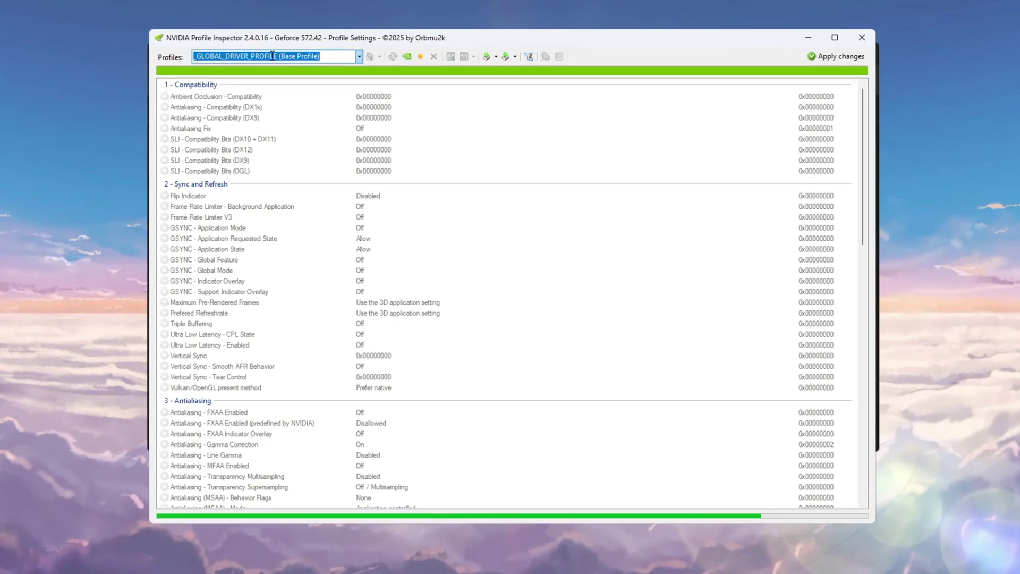
type("fort")
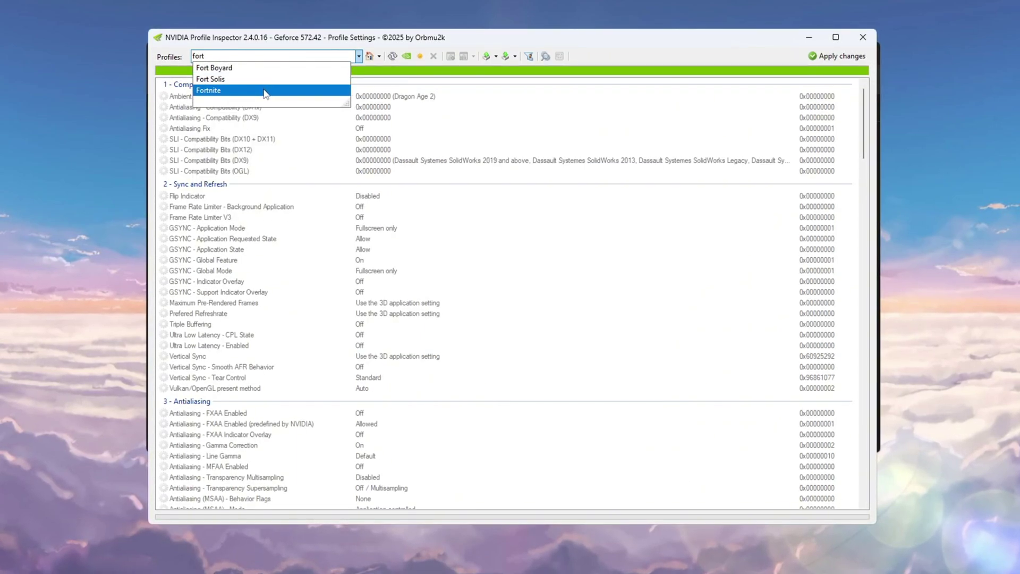
left_click(265, 91)
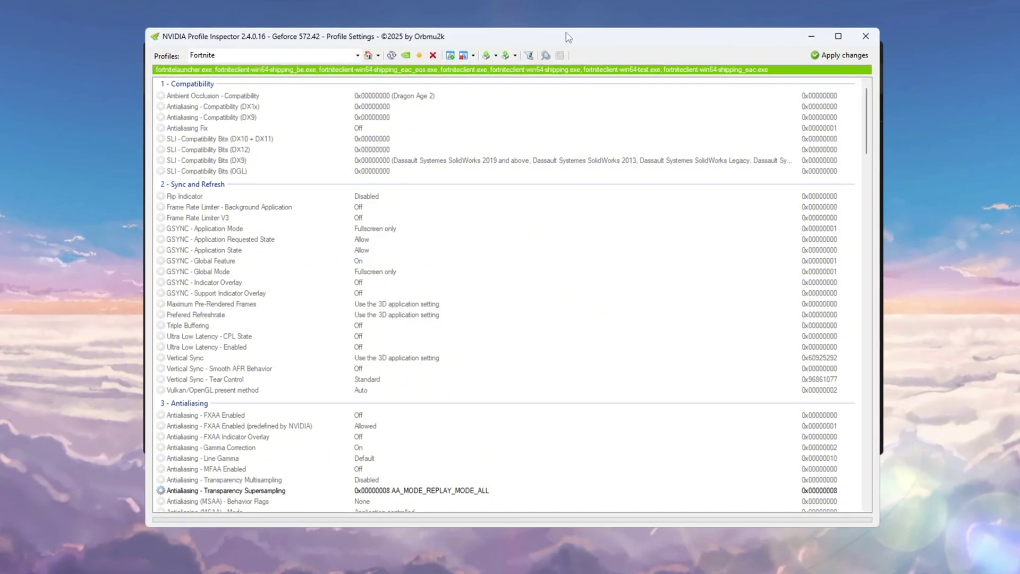
Review the Fortnite profile settings, leaving Transparency Supersampling at its current value
scroll(494, 193, "down", 6)
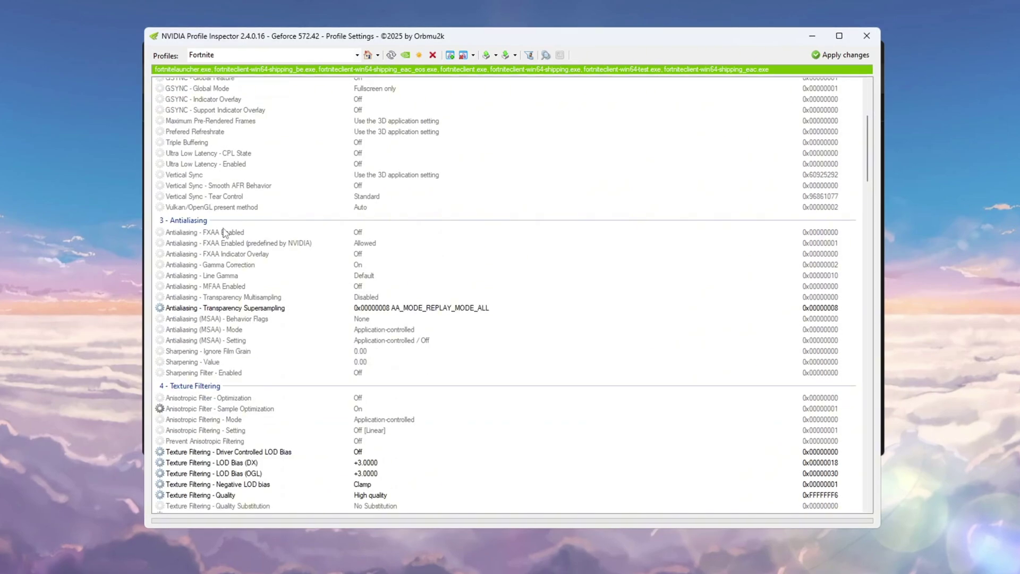
scroll(186, 226, "down", 2)
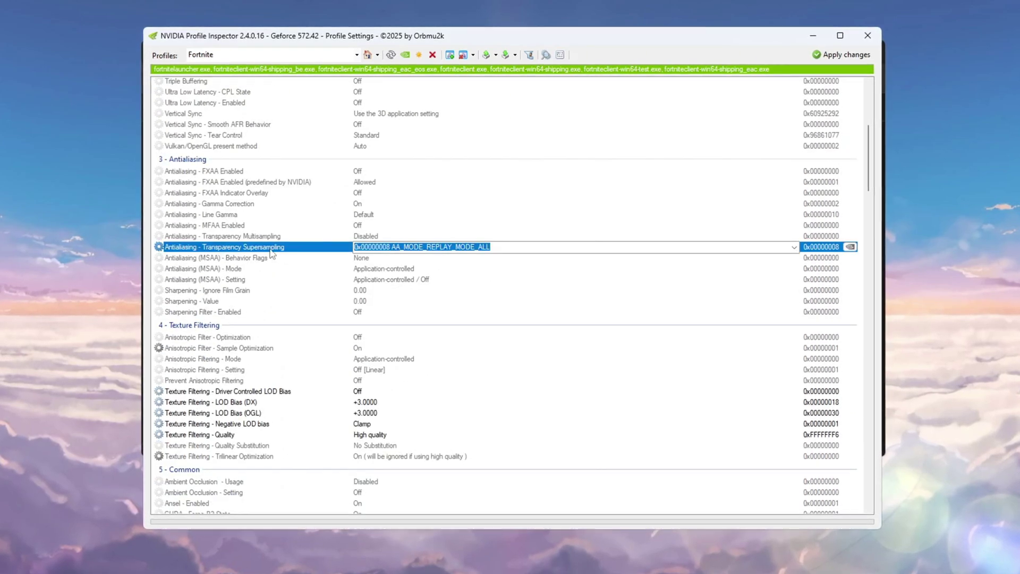
left_click(795, 247)
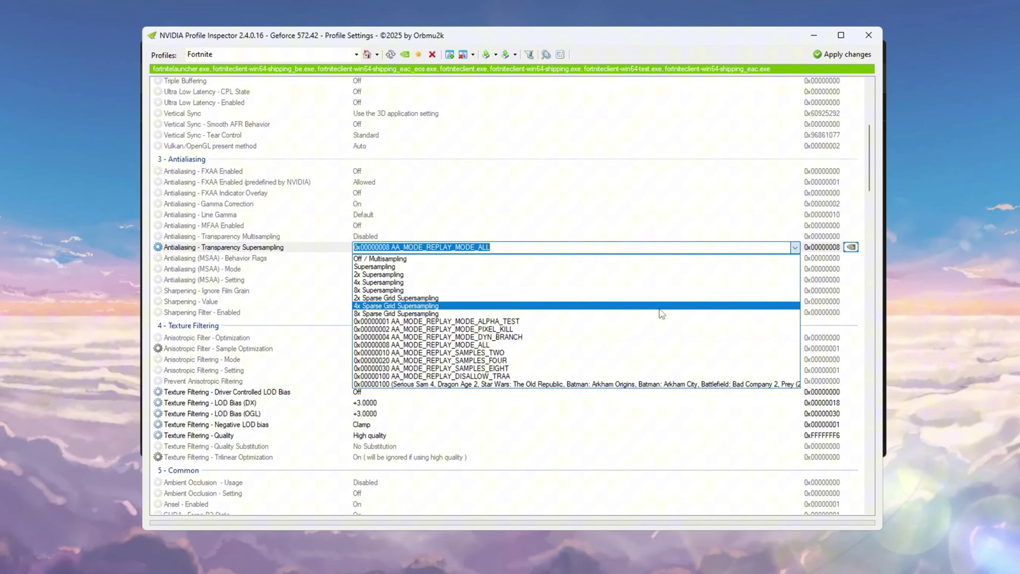
left_click(590, 350)
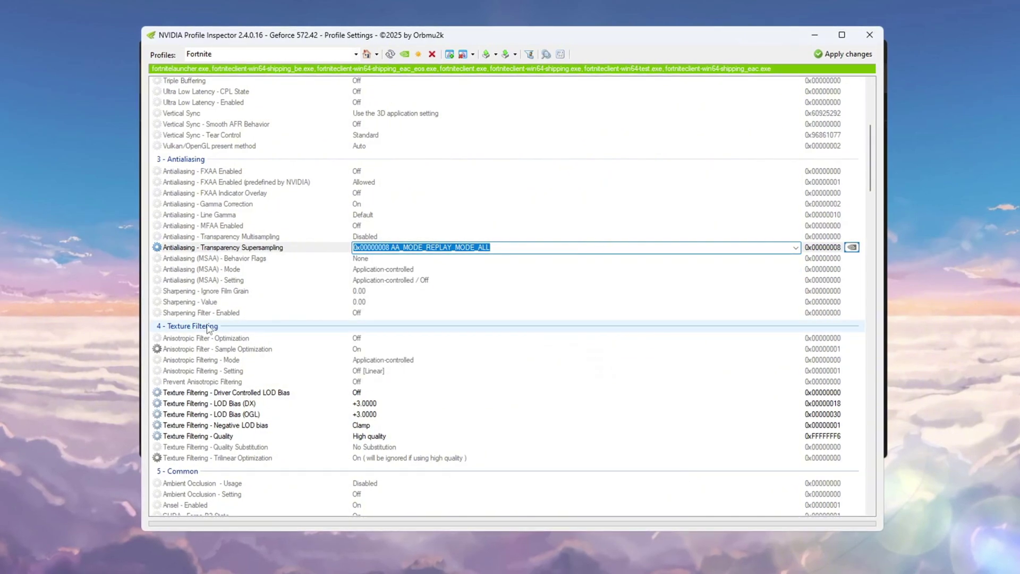
scroll(208, 328, "down", 2)
Set the Fortnite profile's Power Management Mode to Optimal performance and apply the changes
left_click(360, 332)
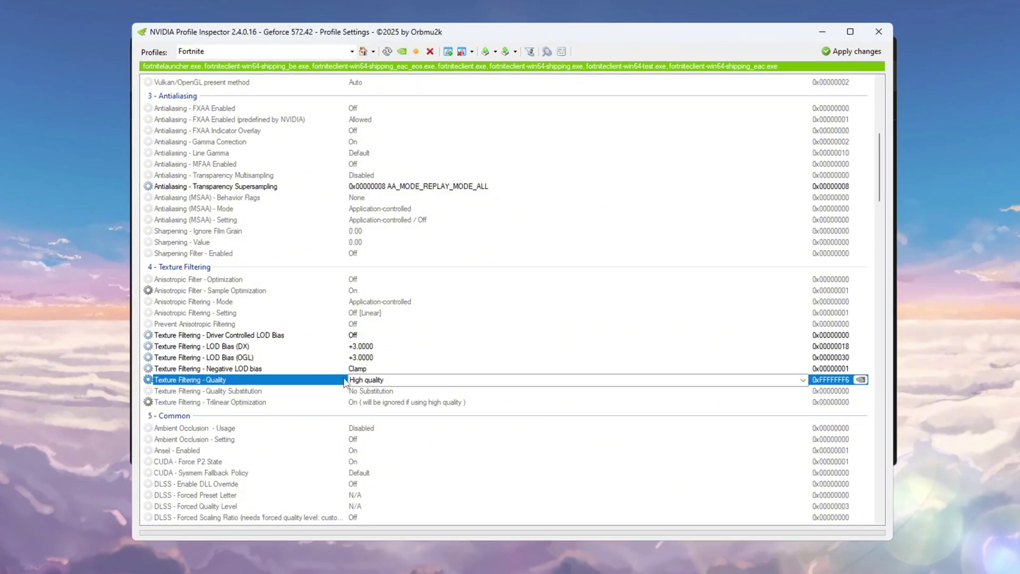
scroll(524, 286, "down", 9)
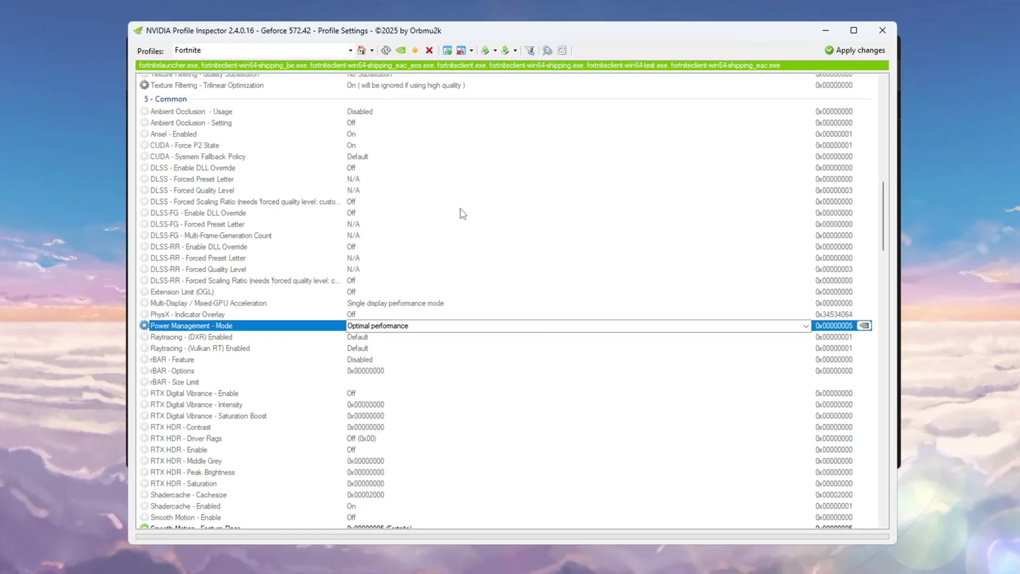
left_click(872, 53)
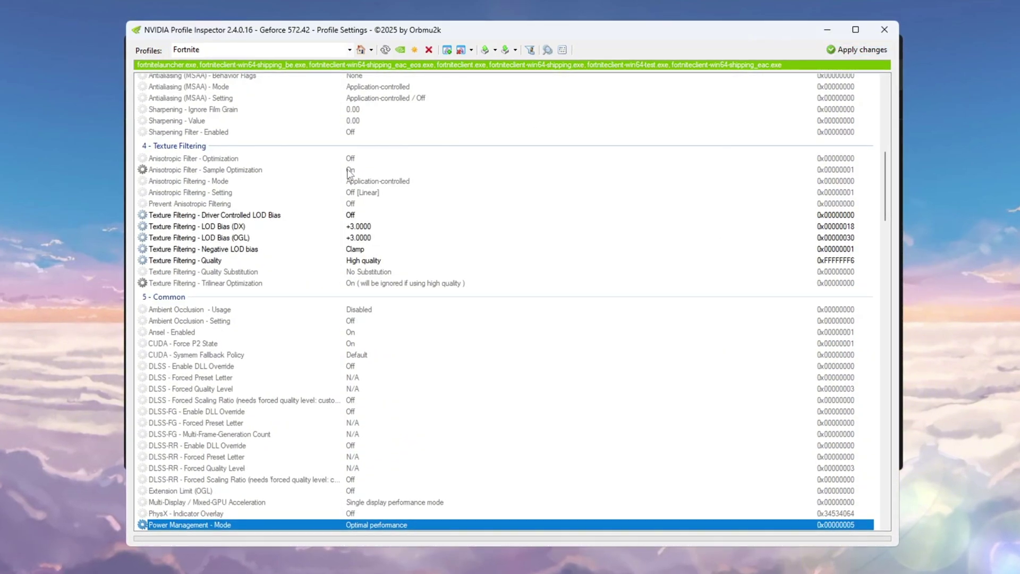
scroll(484, 241, "down", 20)
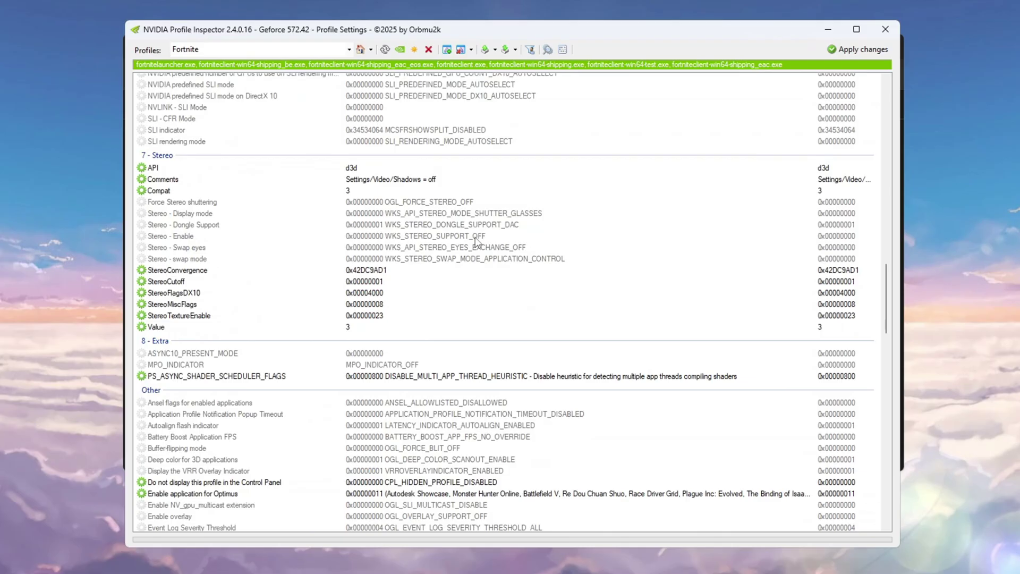
scroll(477, 242, "down", 10)
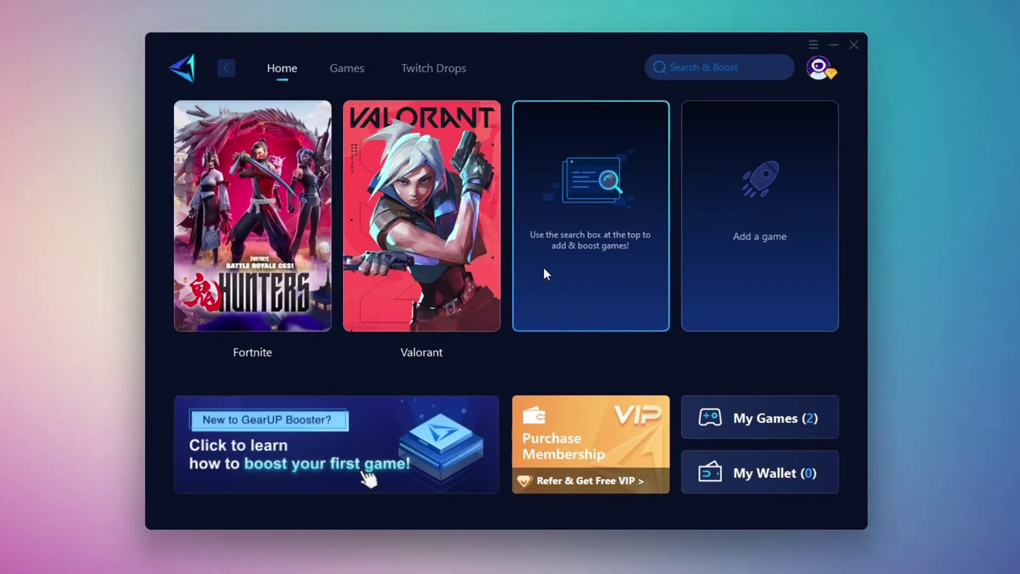
Bring up GearUP Booster's Home page with the Fortnite and Valorant game cards
mouse_move(279, 220)
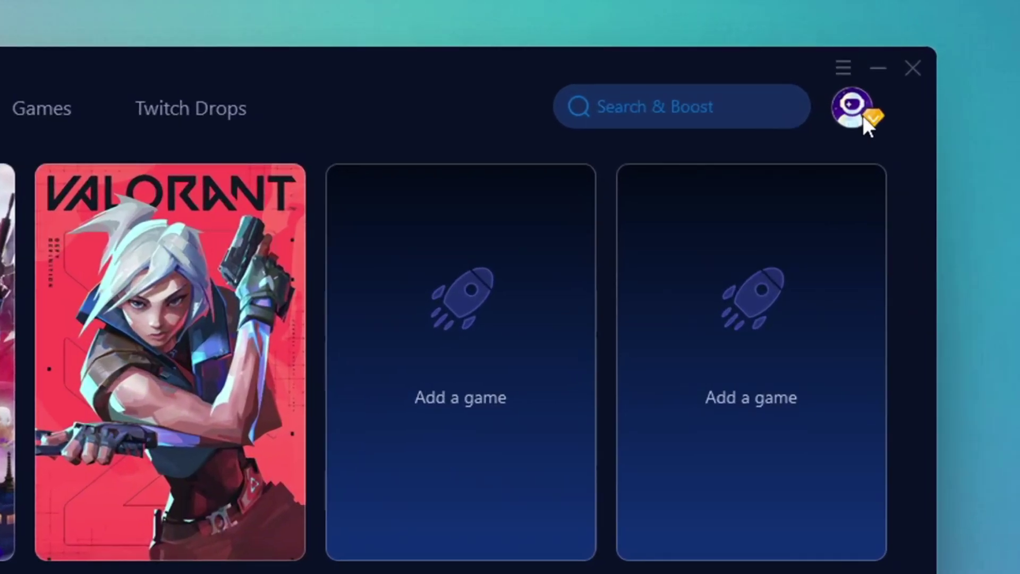
Browse the Games catalogue, return Home, and boost Fortnite on Middle East with auto node
left_click(821, 68)
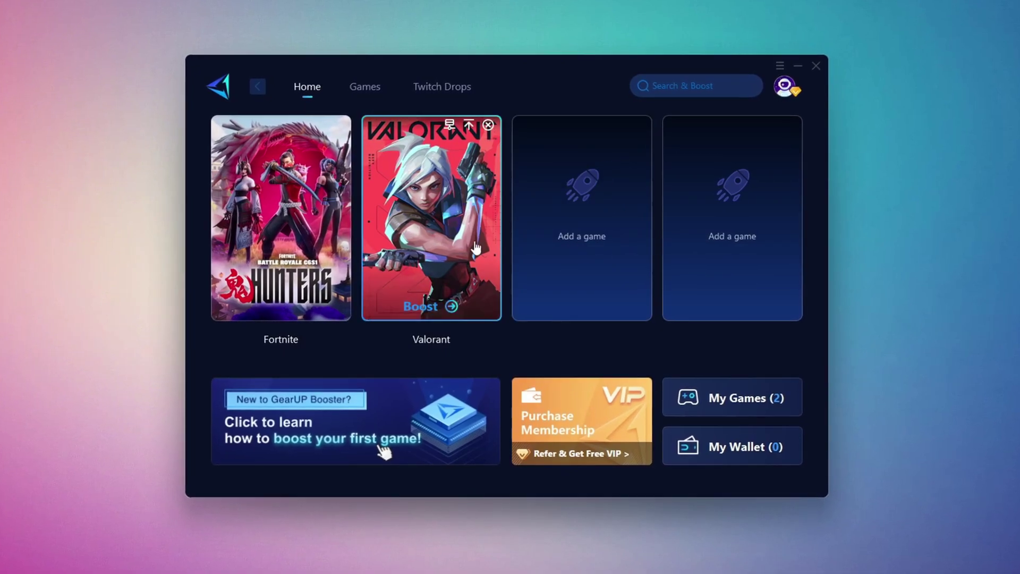
left_click(372, 89)
scroll(352, 250, "down", 5)
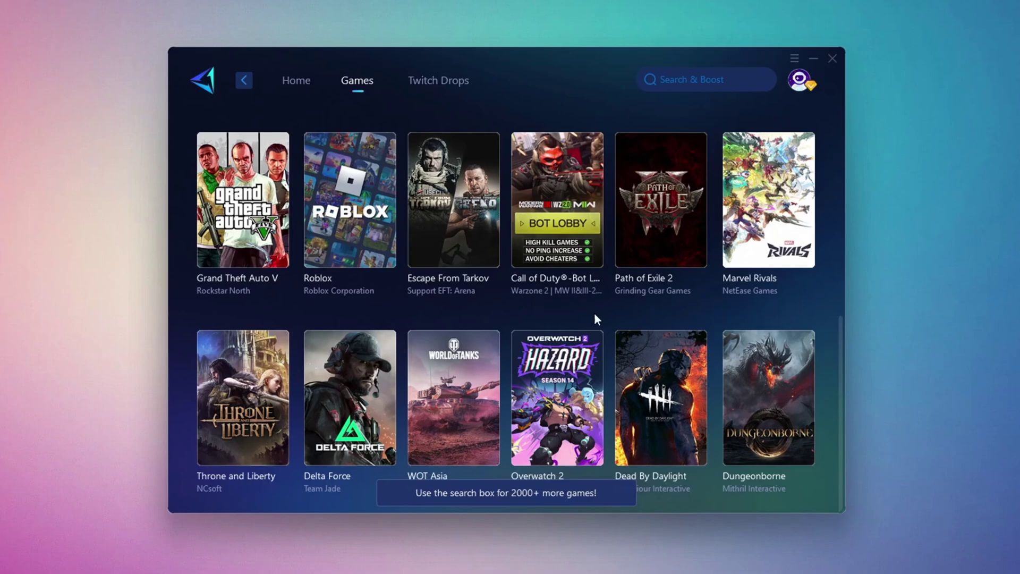
left_click(293, 80)
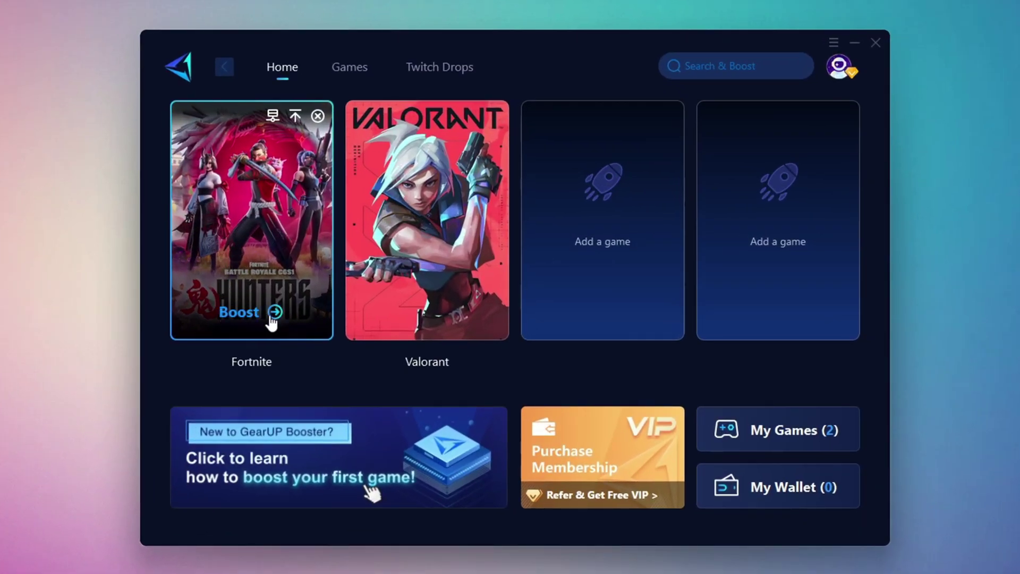
left_click(242, 311)
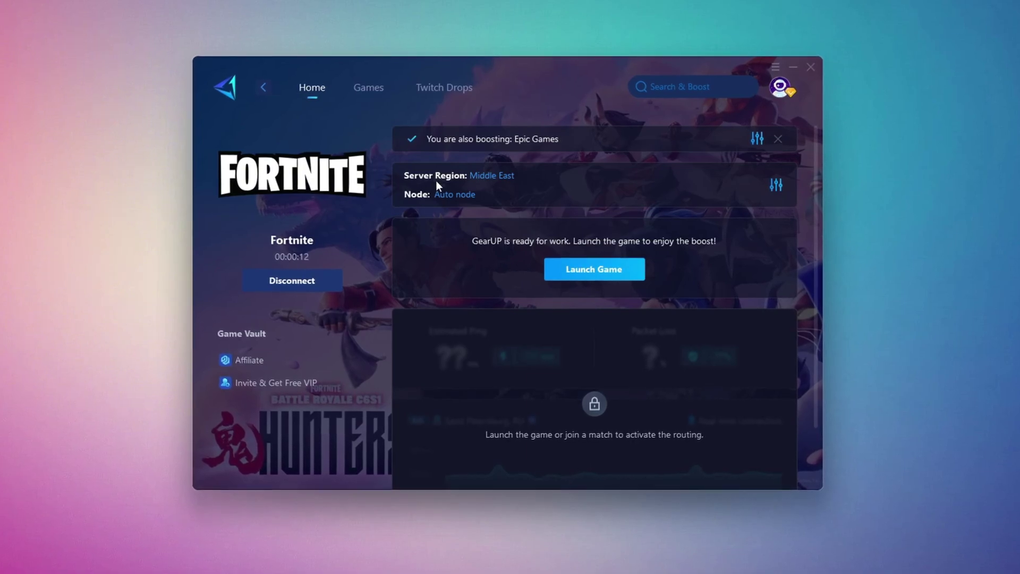
left_click(492, 176)
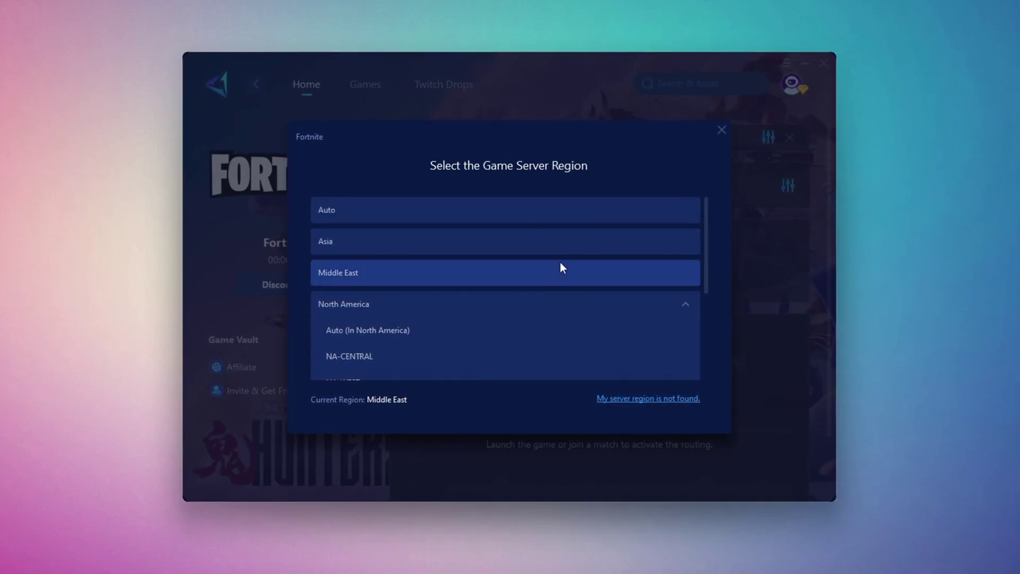
left_click(721, 130)
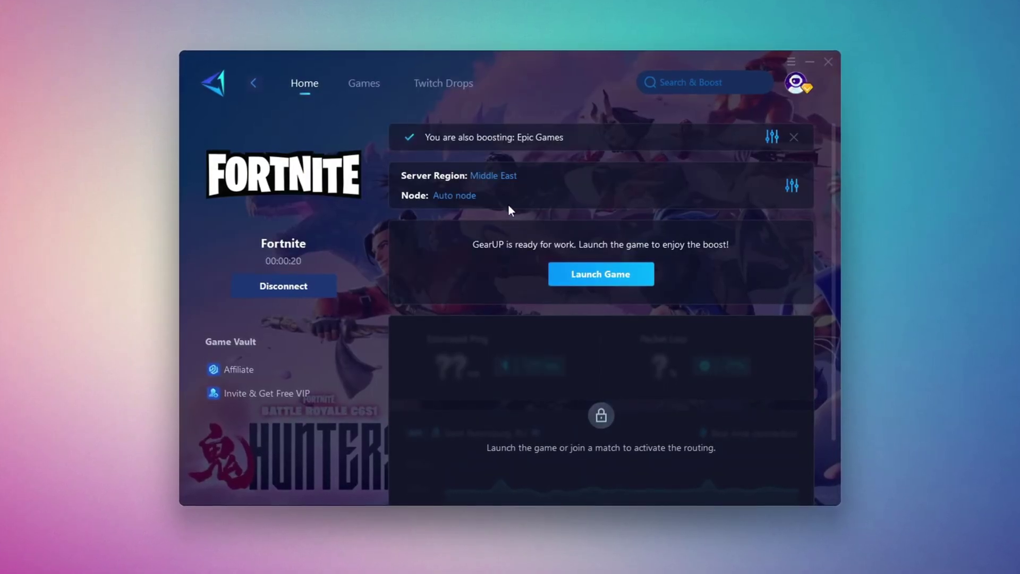
left_click(454, 196)
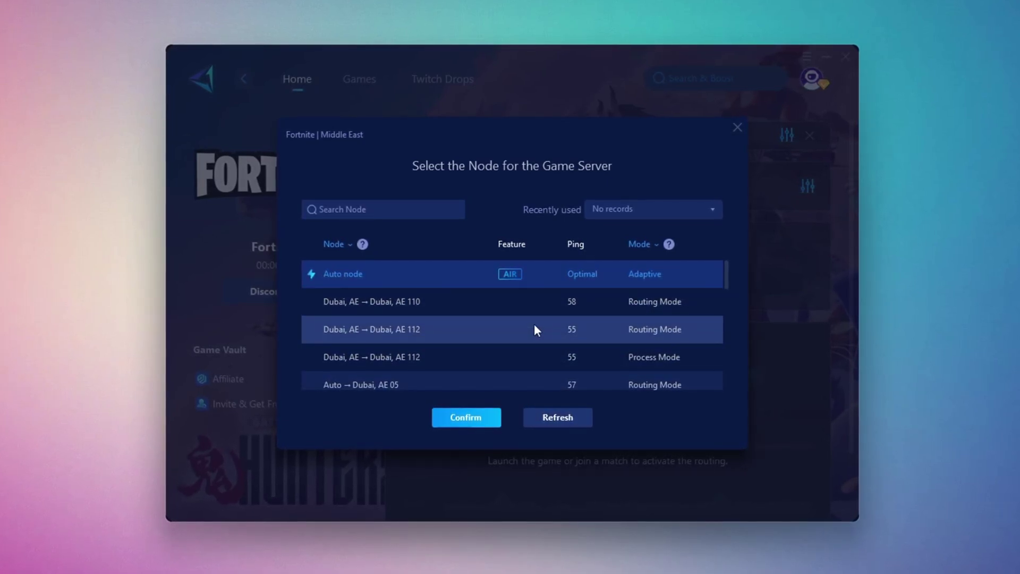
left_click(738, 131)
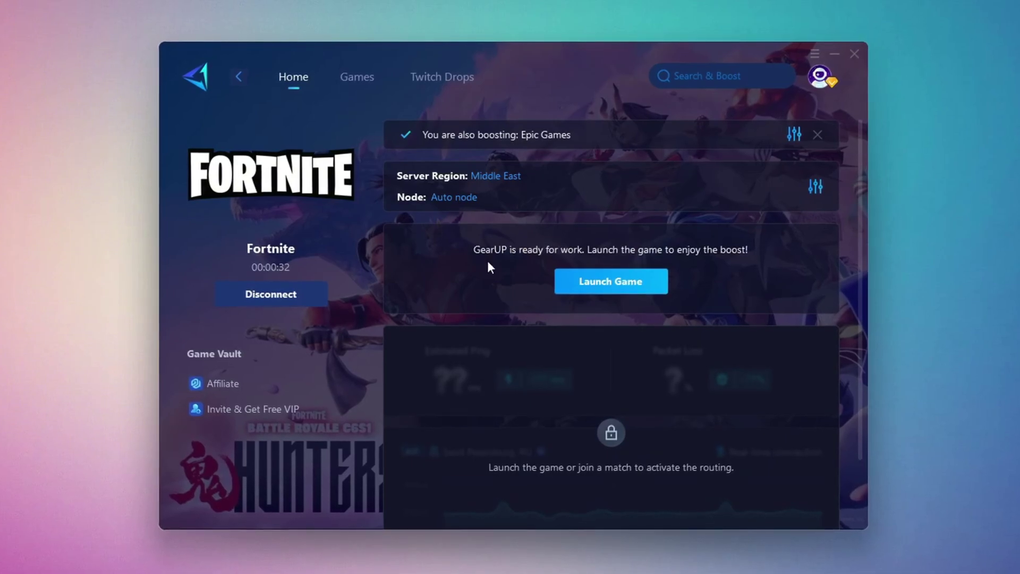
left_click(864, 52)
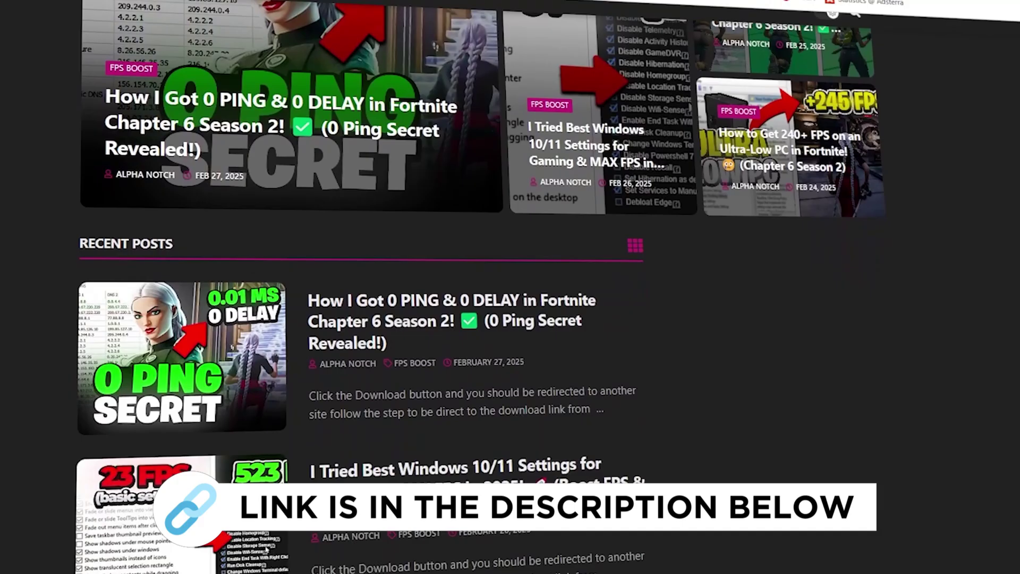
Scroll down the Alpha Notch homepage's Recent Posts list
scroll(361, 287, "down", 8)
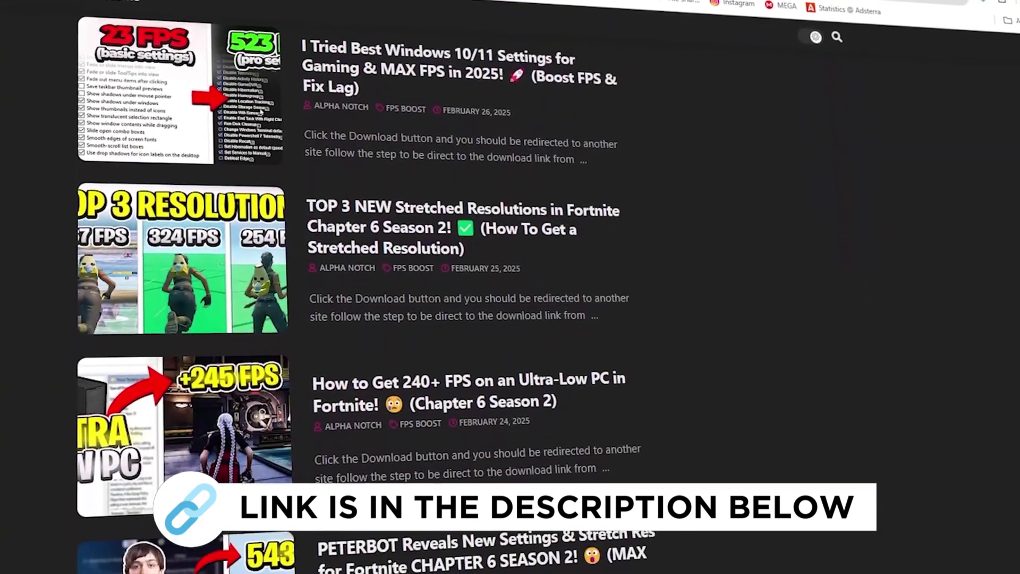
scroll(361, 287, "down", 6)
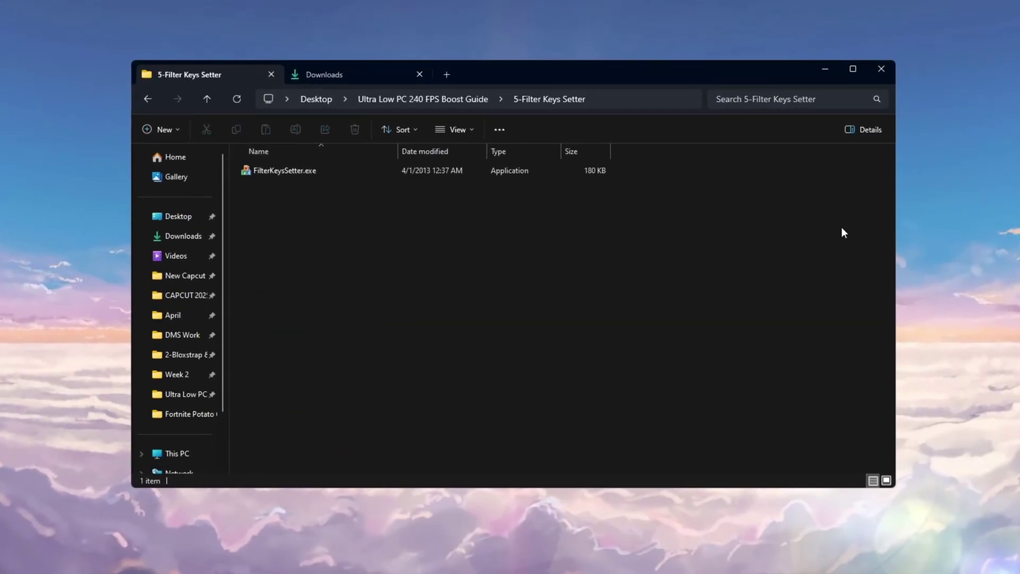
Launch FilterKeysSetter.exe from the 5-Filter Keys Setter folder and move its dialog up
left_click(274, 174)
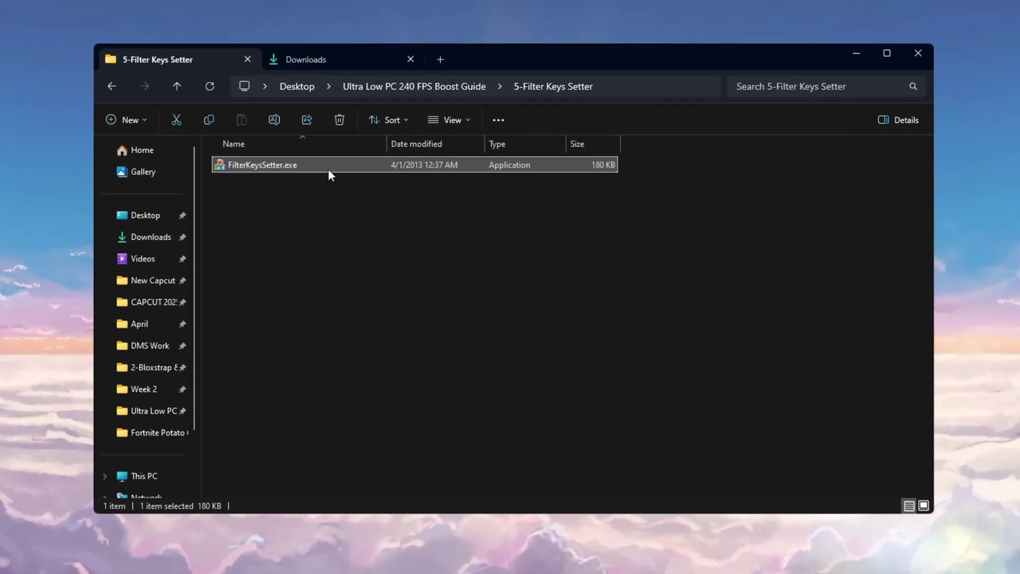
double_click(329, 167)
left_click(857, 53)
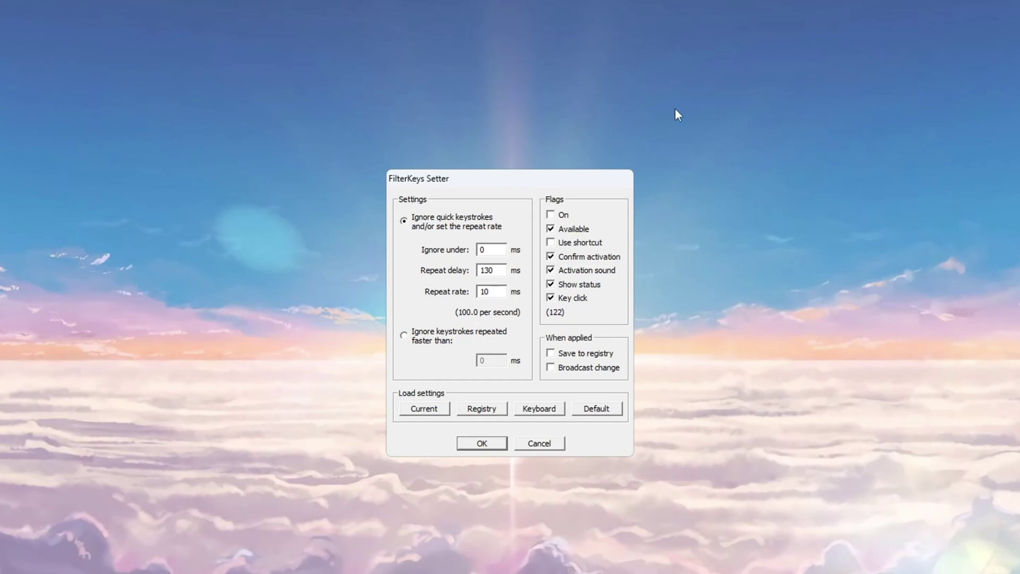
left_click_drag(519, 170, 510, 119)
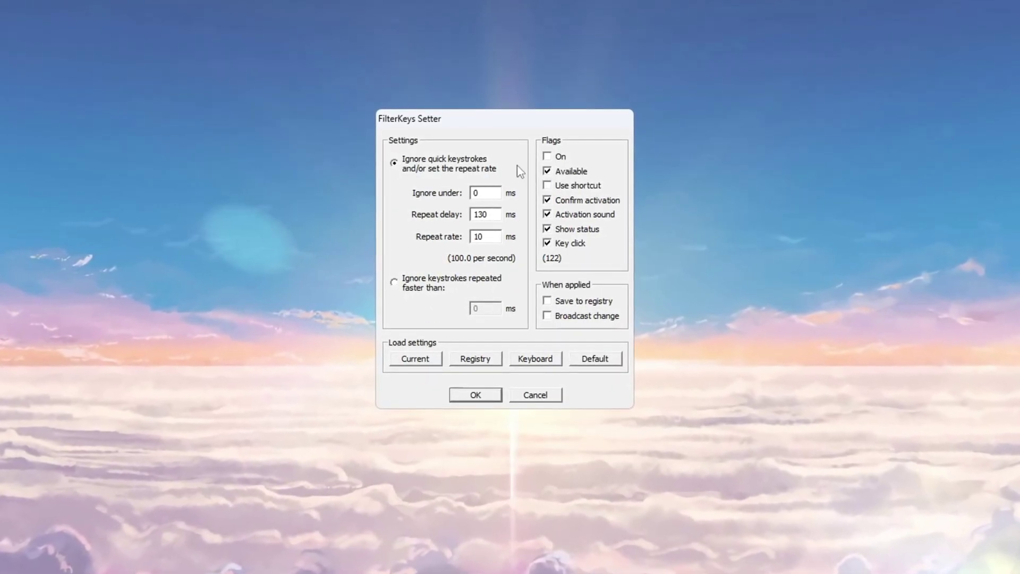
Set Ignore under 0, Repeat delay 130, Repeat rate 10, and enable Save to registry
double_click(481, 192)
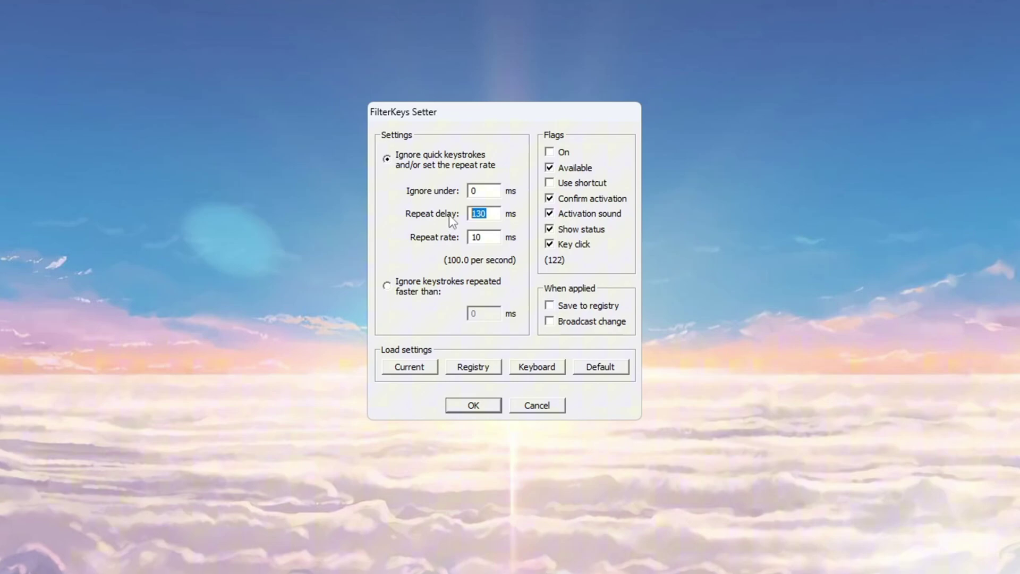
key("Tab")
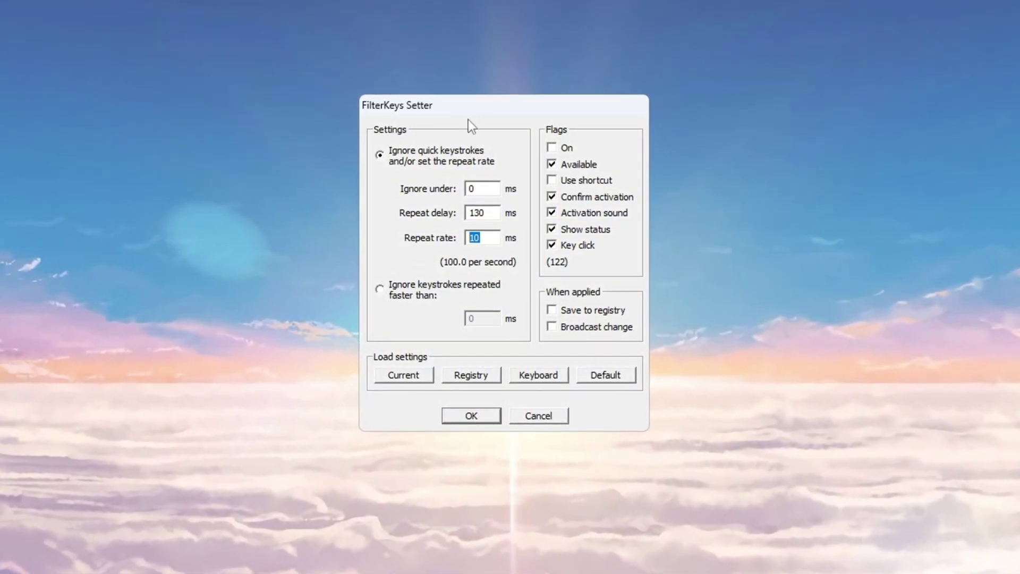
left_click(496, 243)
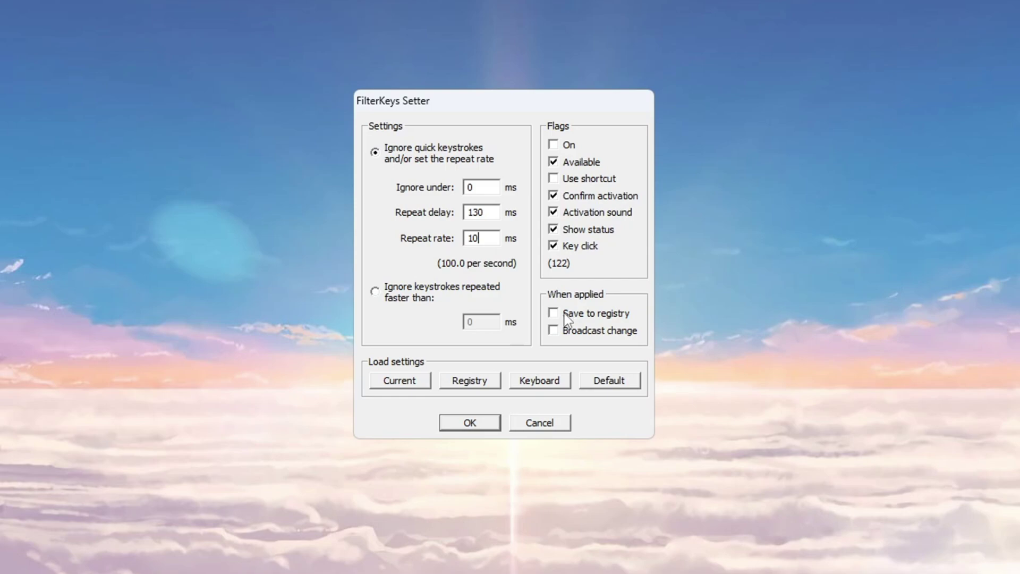
left_click(579, 312)
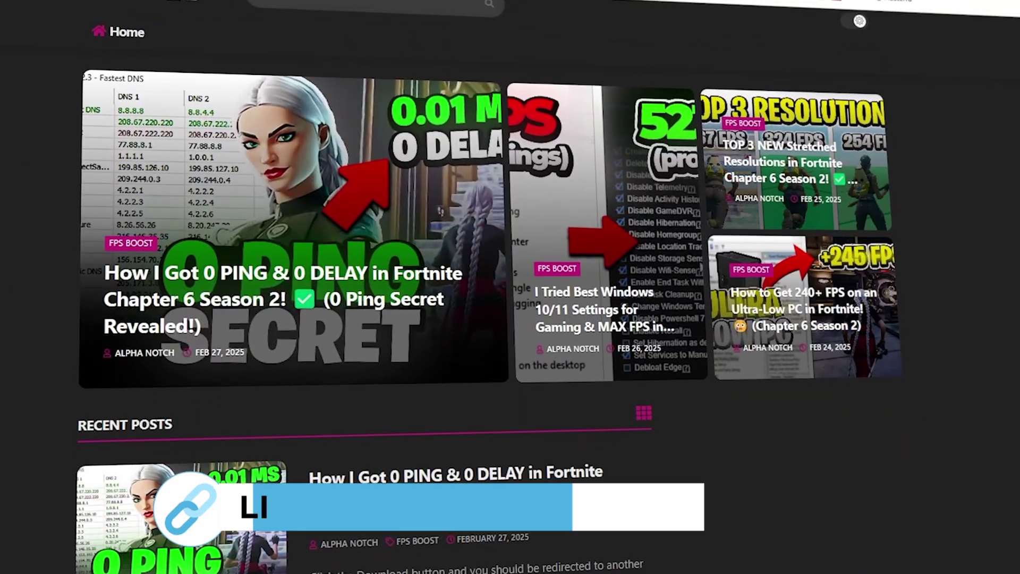
Scroll down the Alpha Notch blog's list of FPS Boost posts
scroll(361, 287, "down", 8)
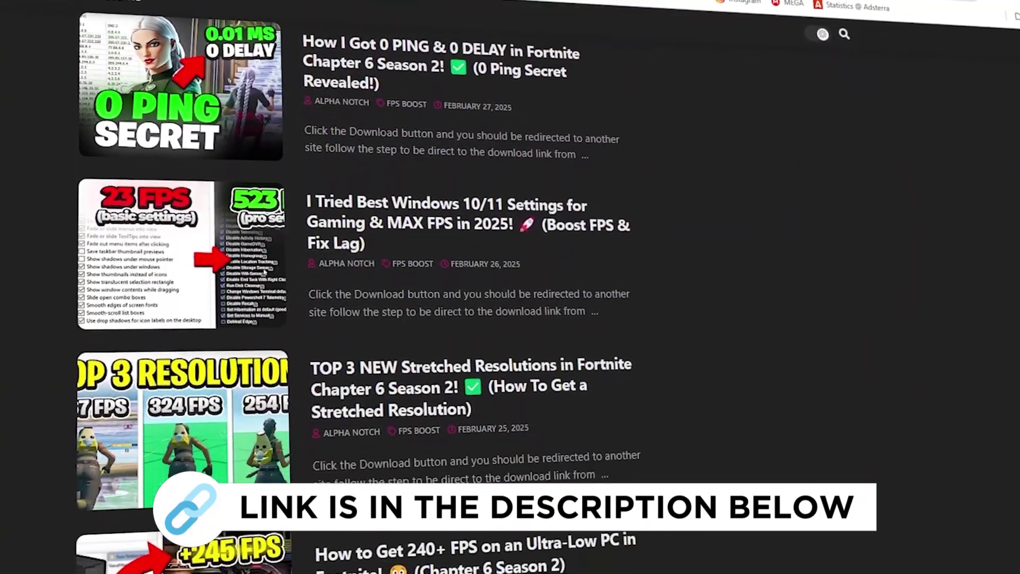
Open Command.txt in the 6-Ultimate Power Plan folder and copy the powercfg command
scroll(362, 287, "down", 3)
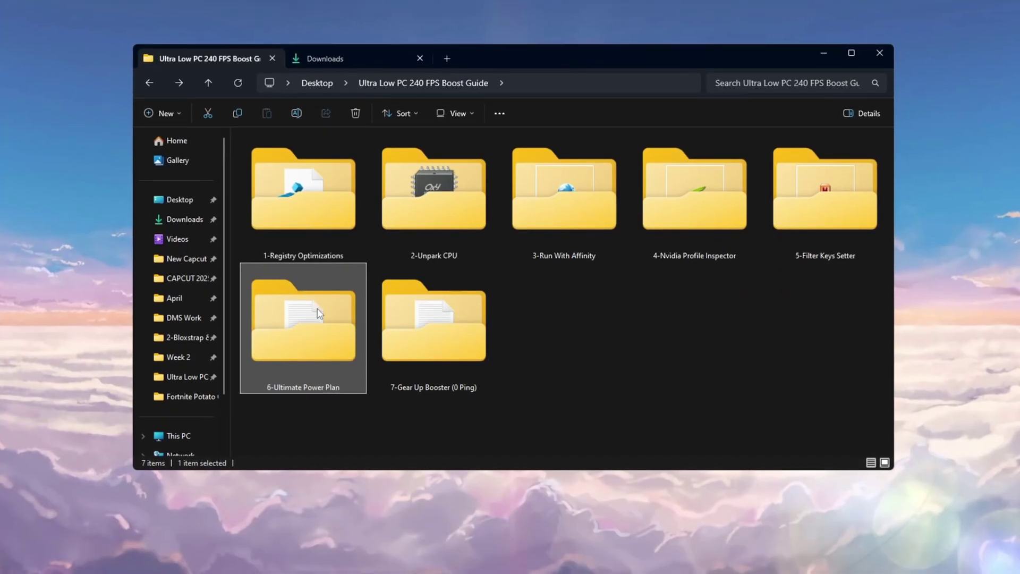
double_click(319, 316)
left_click(311, 159)
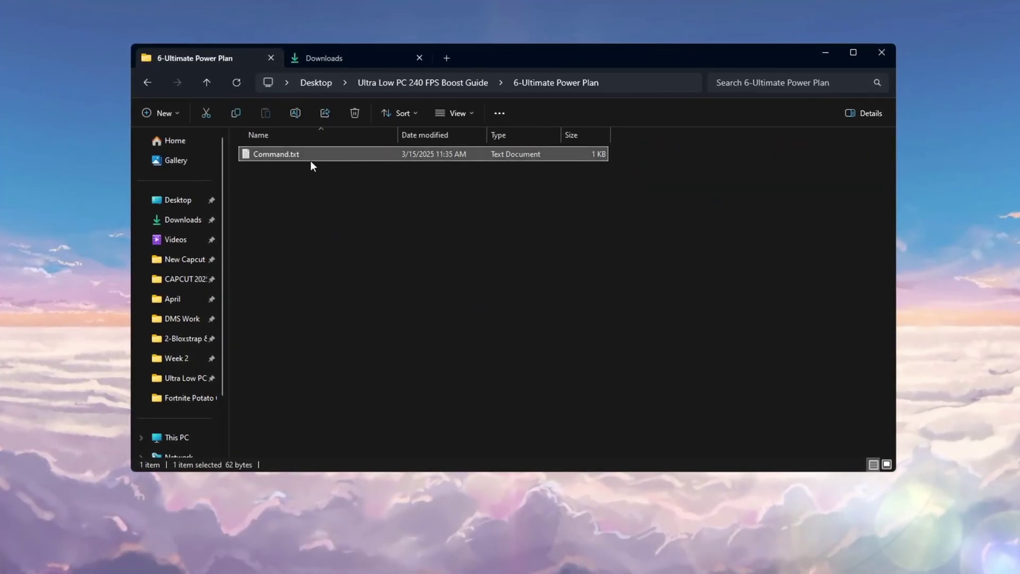
double_click(327, 157)
key("ctrl+a")
key("ctrl+c")
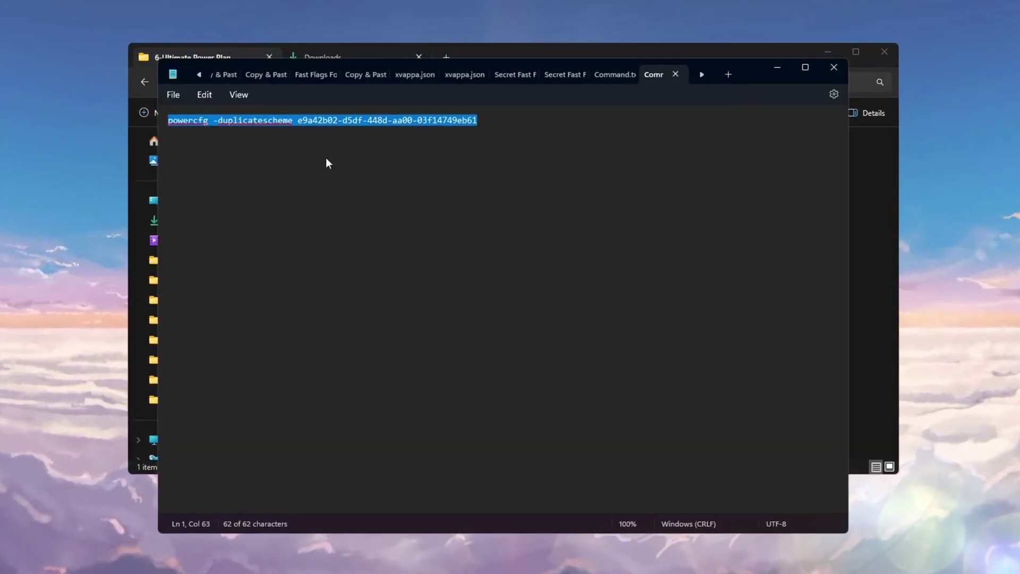
Search 'edit' to open power plan settings, then go up to the full Power Options list
key("super")
type("edit")
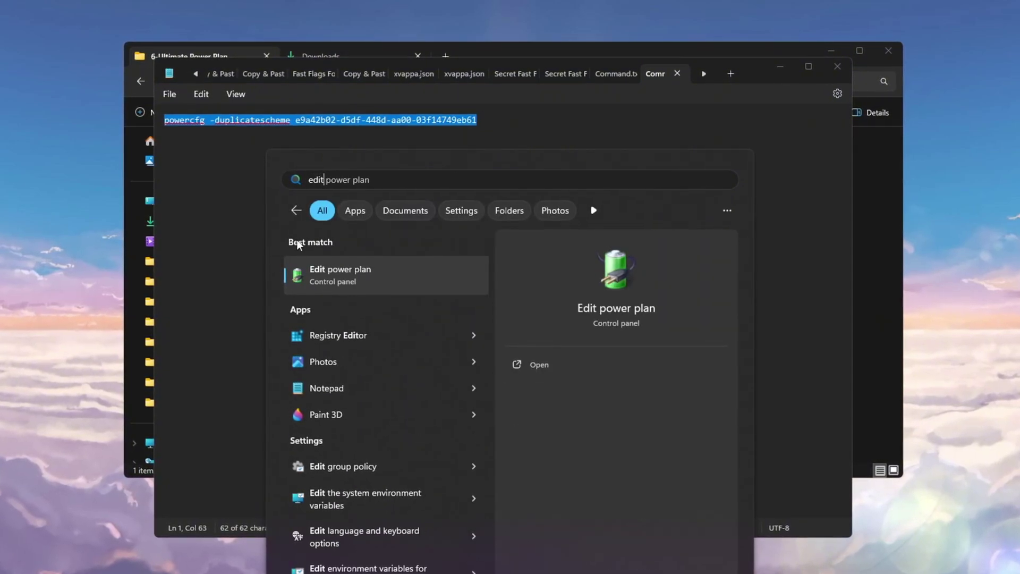
key("Return")
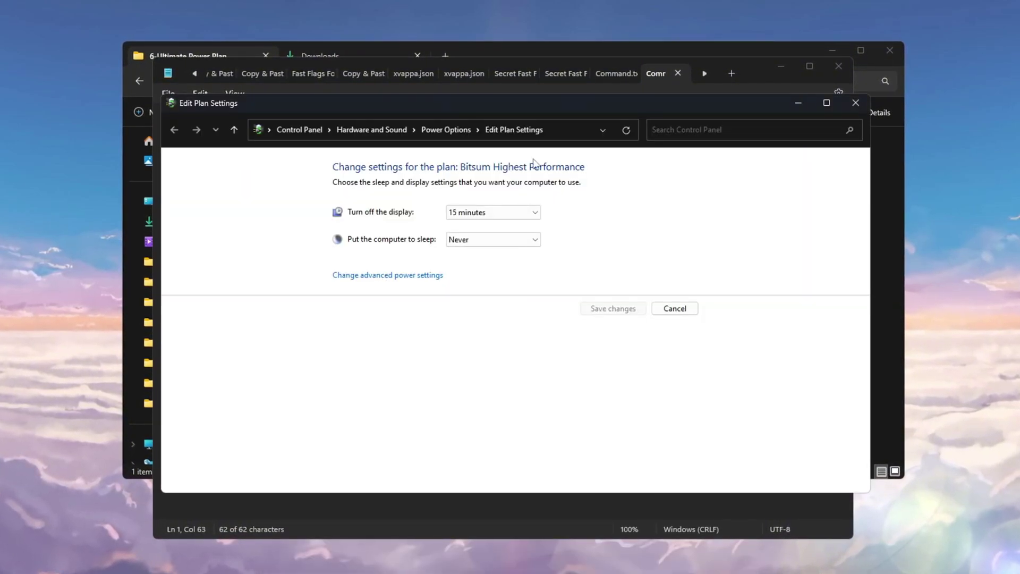
left_click(464, 130)
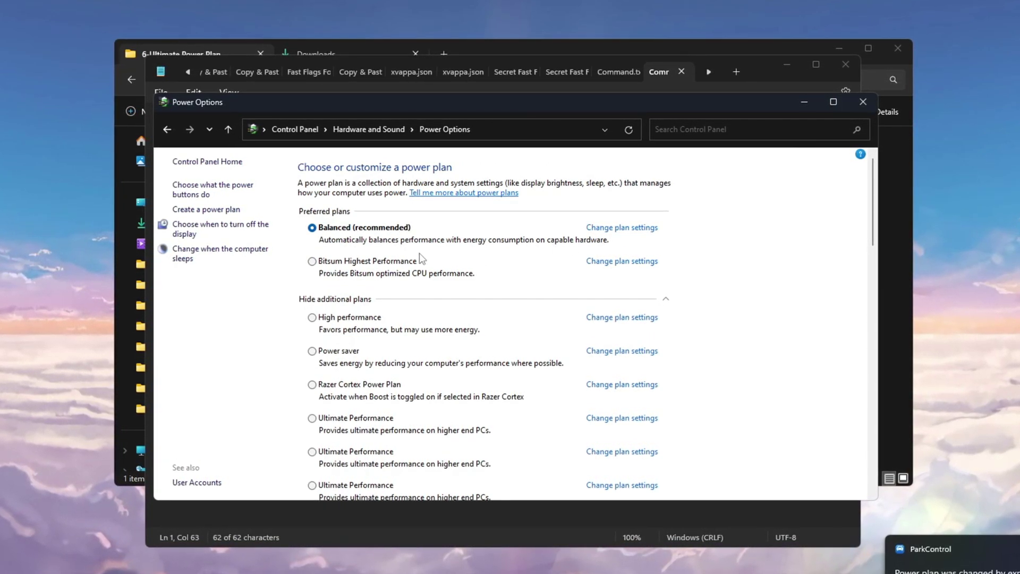
scroll(359, 322, "down", 1)
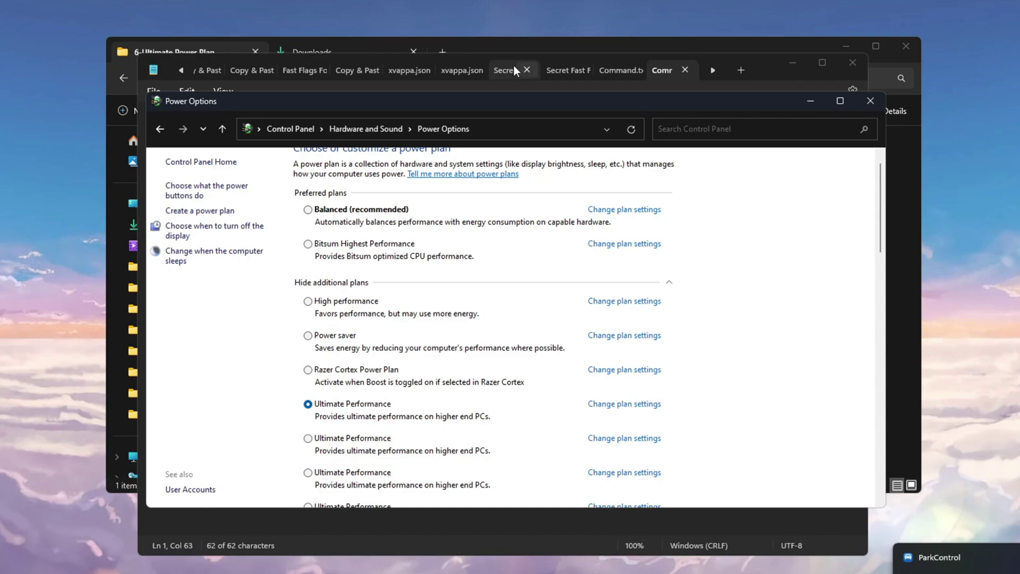
Run the copied powercfg duplicatescheme command in an administrator Command Prompt, then close Power Options
left_click(812, 102)
key("super")
type("cmd")
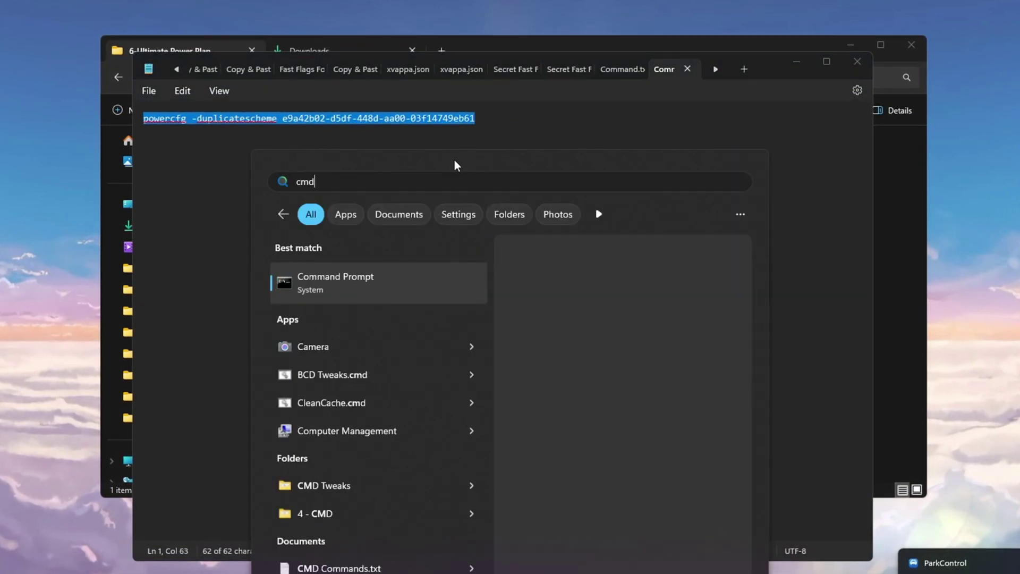
left_click(574, 400)
key("ctrl+v")
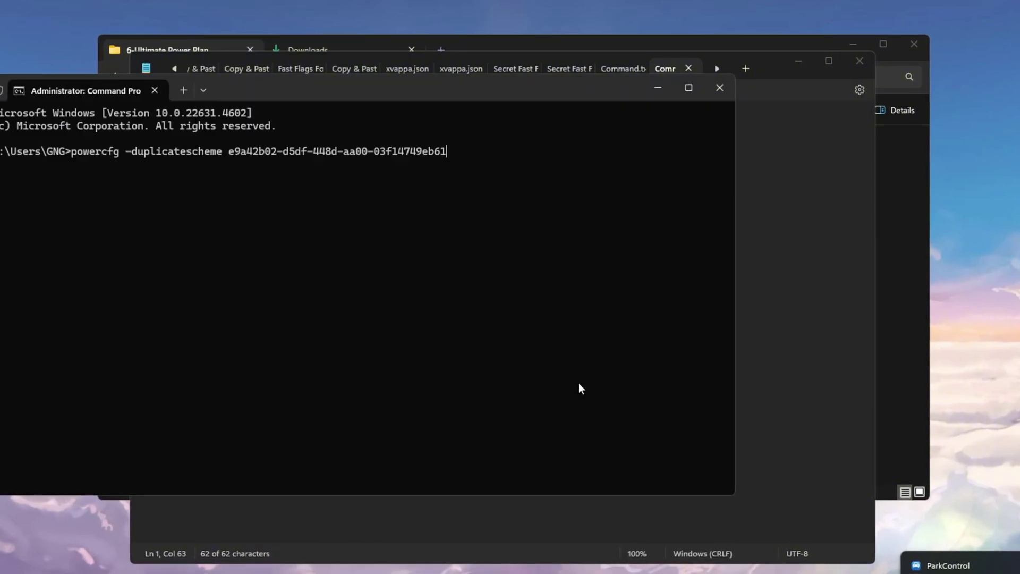
key("Return")
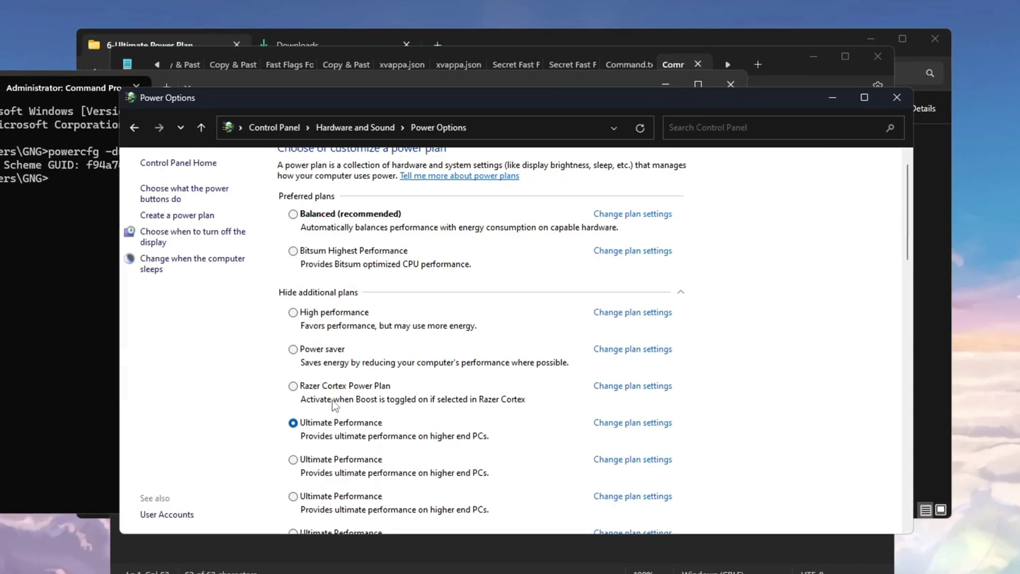
left_click(897, 97)
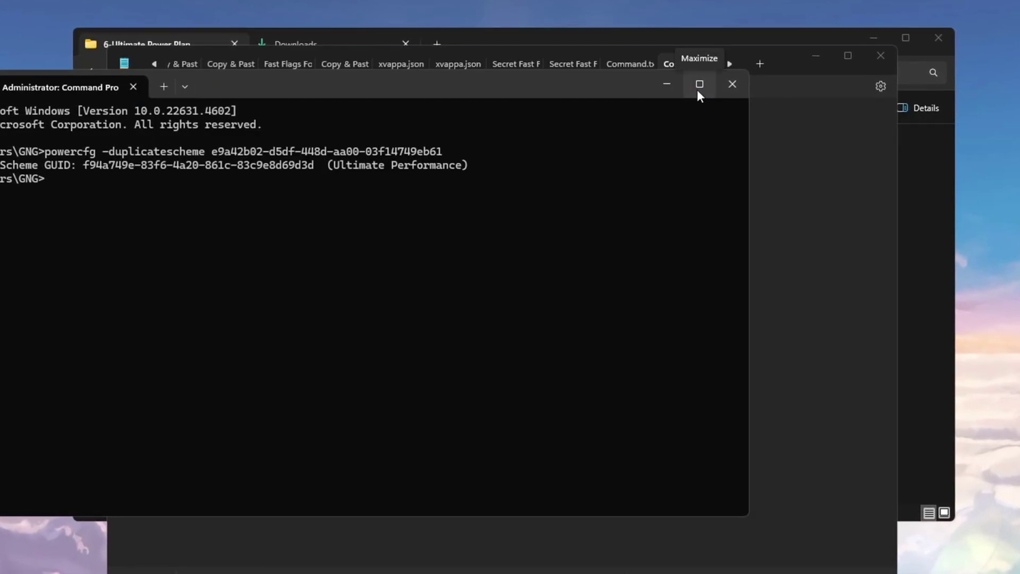